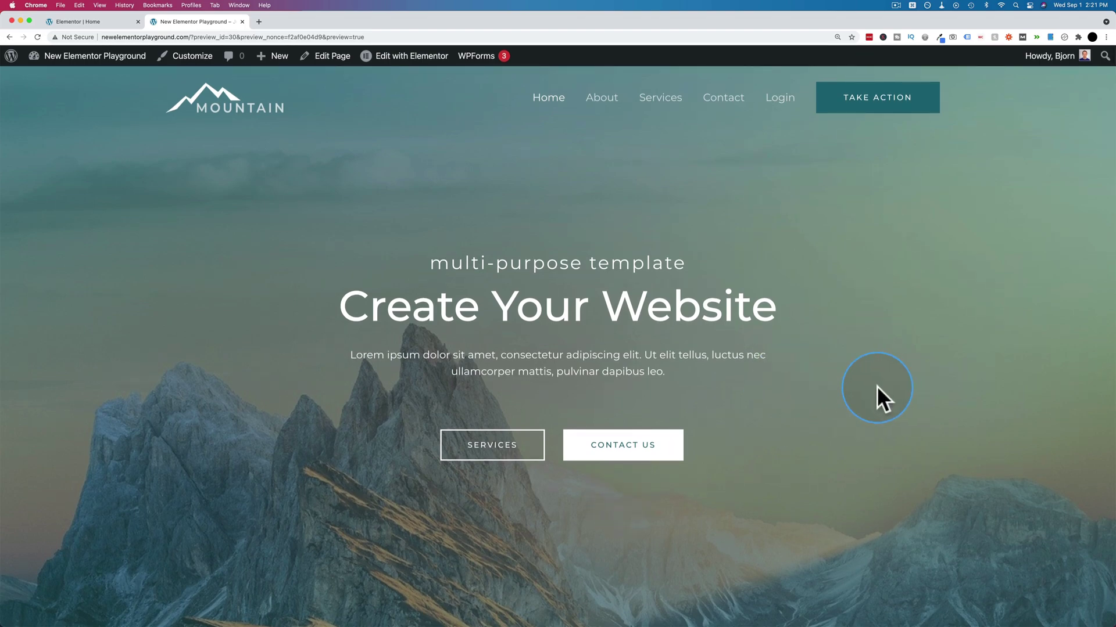
Follow the homepage Contact Us links to the Contact page's form at /contact/#contact_form.
left_click(637, 449)
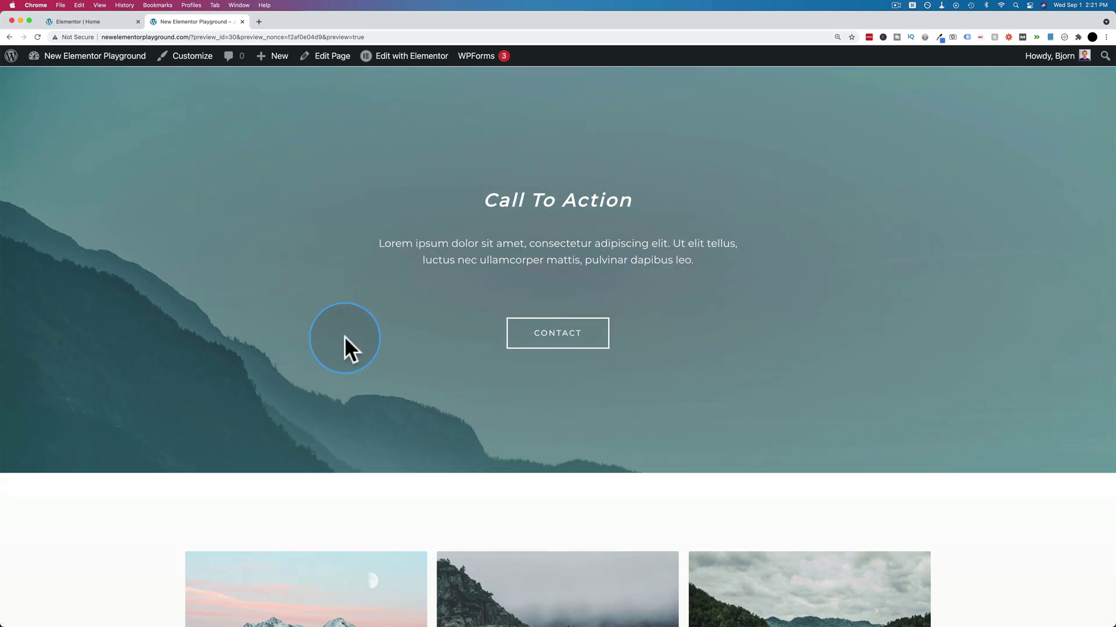
scroll(344, 336, "up", 15)
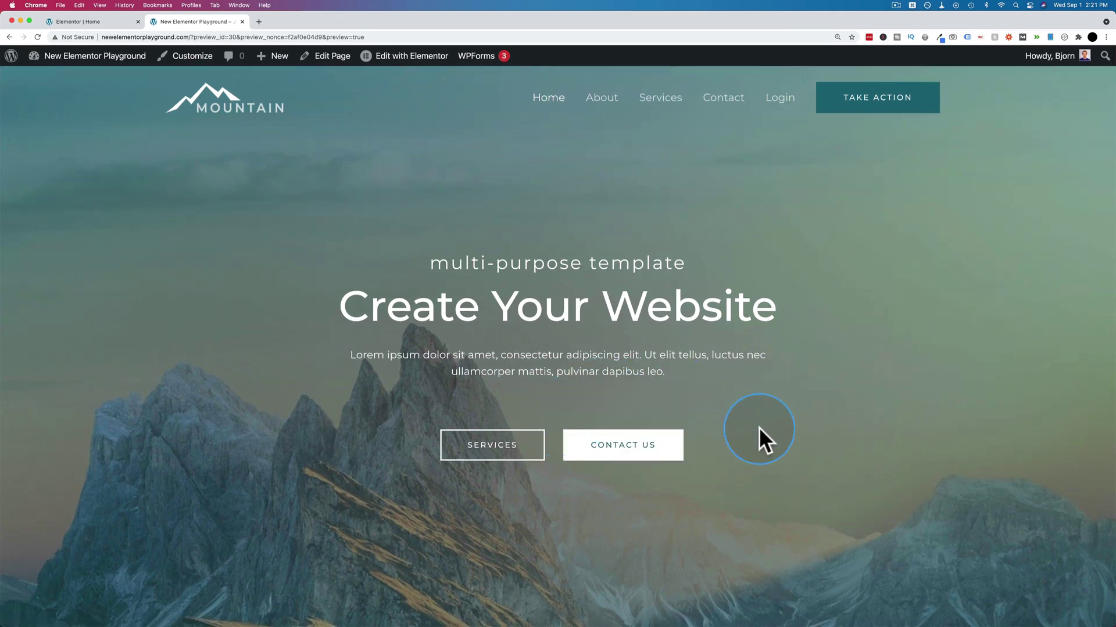
left_click(623, 446)
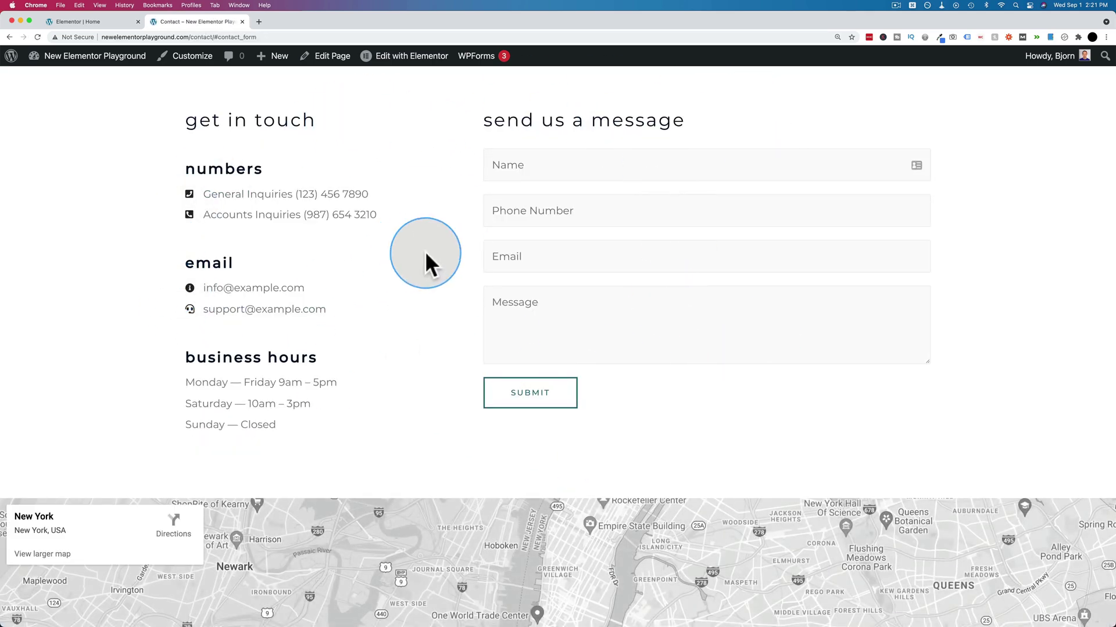
scroll(425, 251, "up", 5)
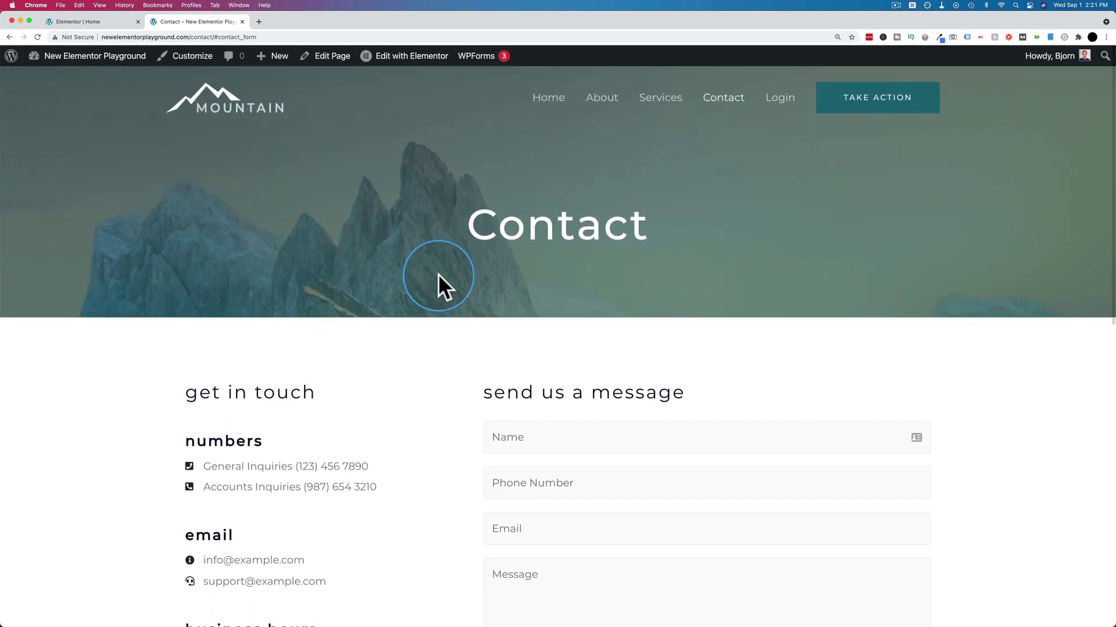
scroll(445, 330, "down", 4)
scroll(445, 343, "down", 1)
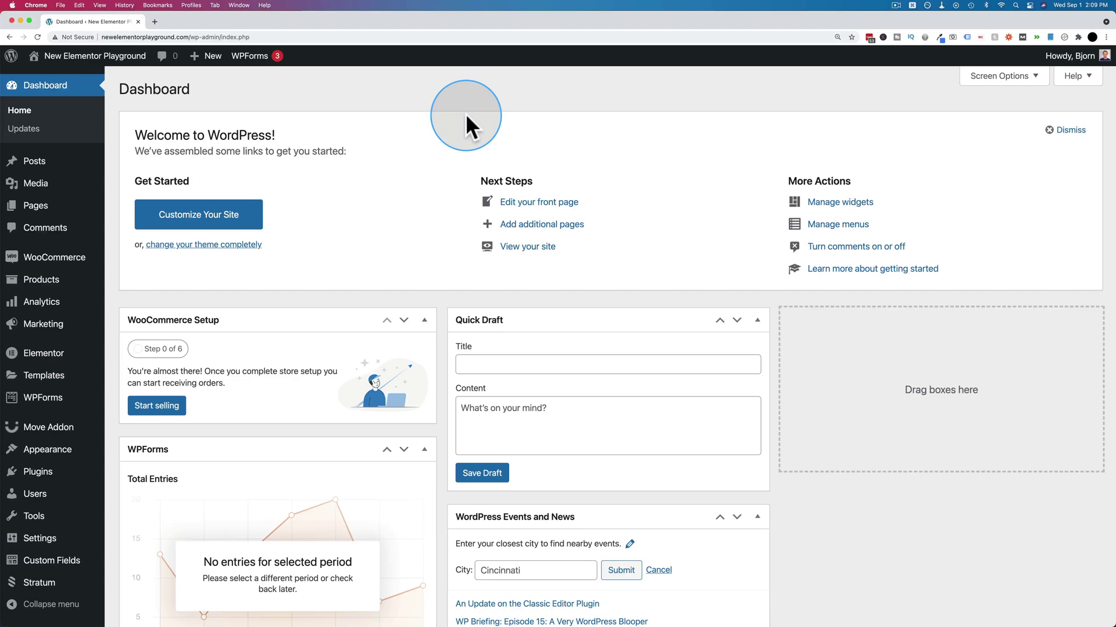
Open the Home page from All Pages in Elementor and scroll to the Call To Action section.
left_click(38, 210)
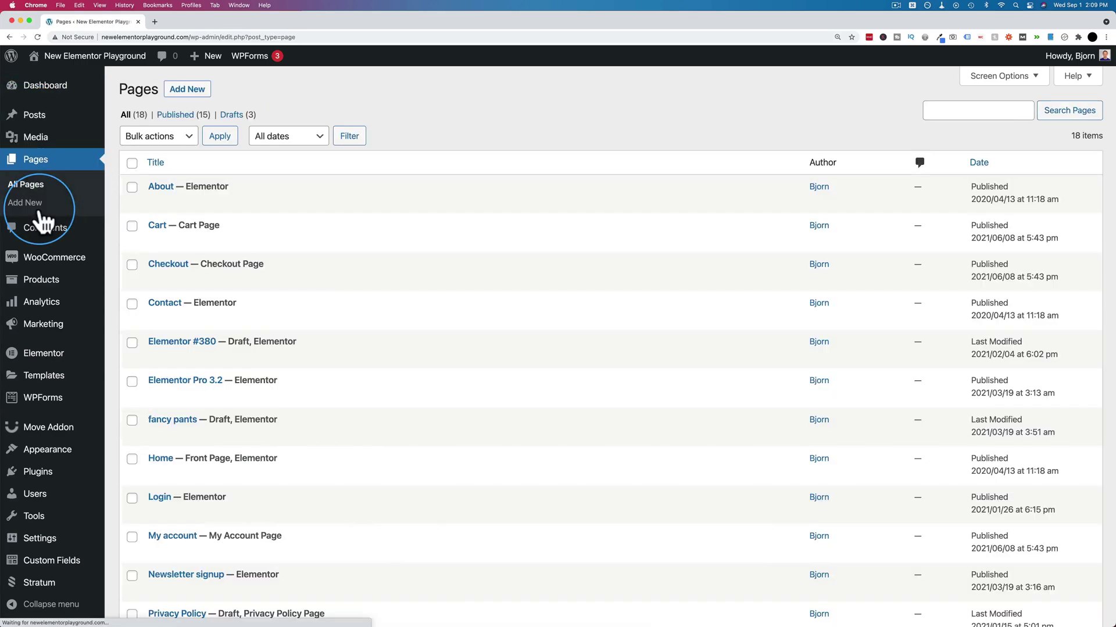
left_click(347, 269)
scroll(346, 269, "down", 3)
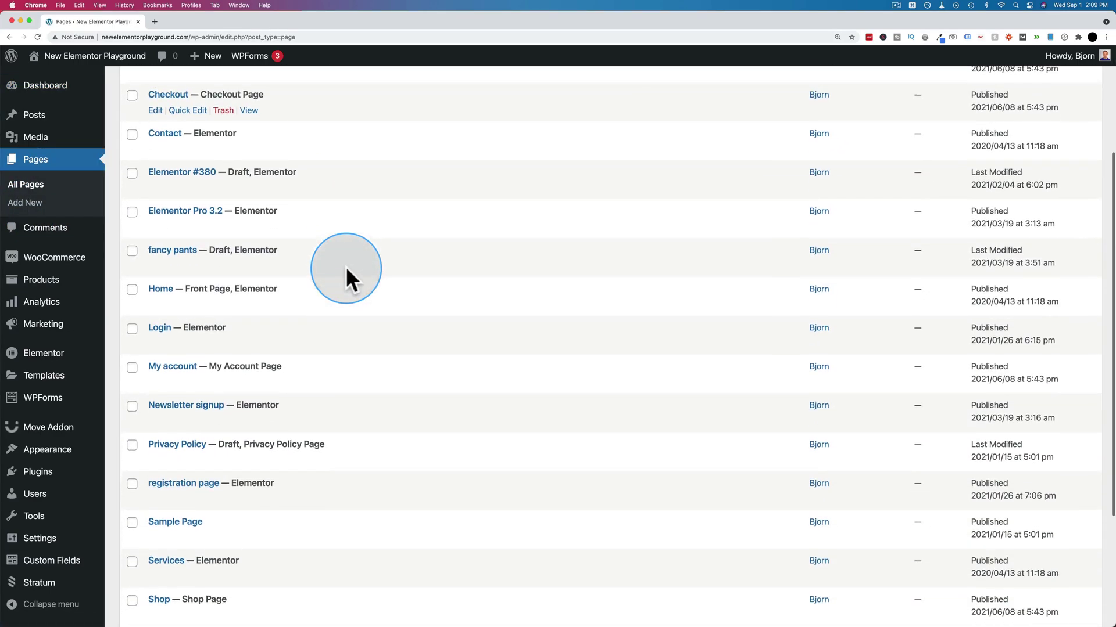
scroll(346, 268, "down", 1)
left_click(294, 282)
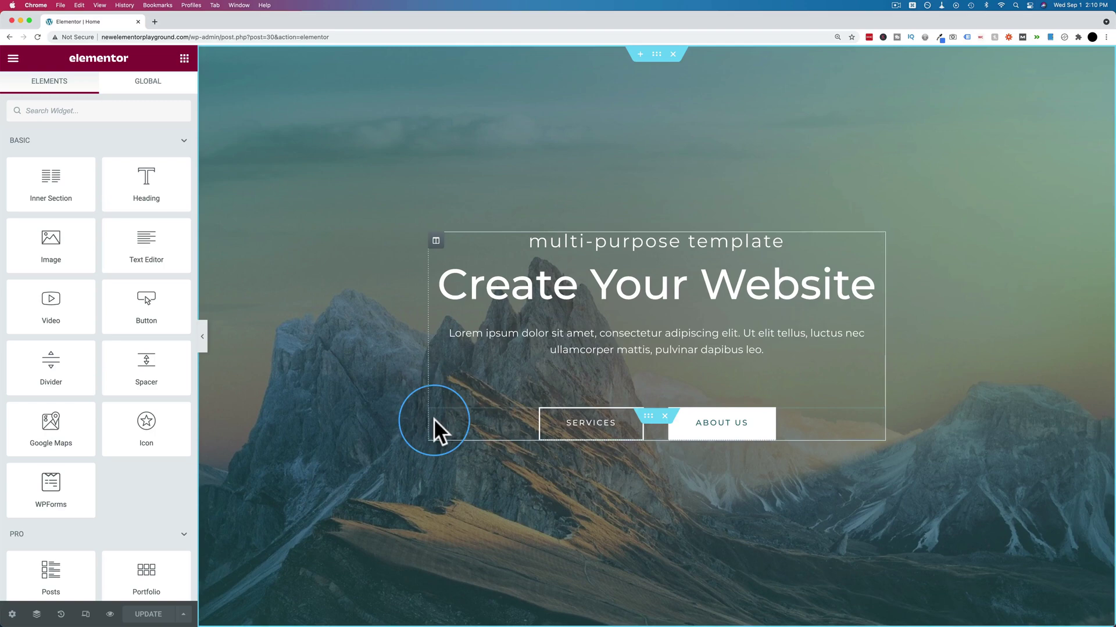
scroll(436, 430, "down", 15)
scroll(436, 430, "down", 6)
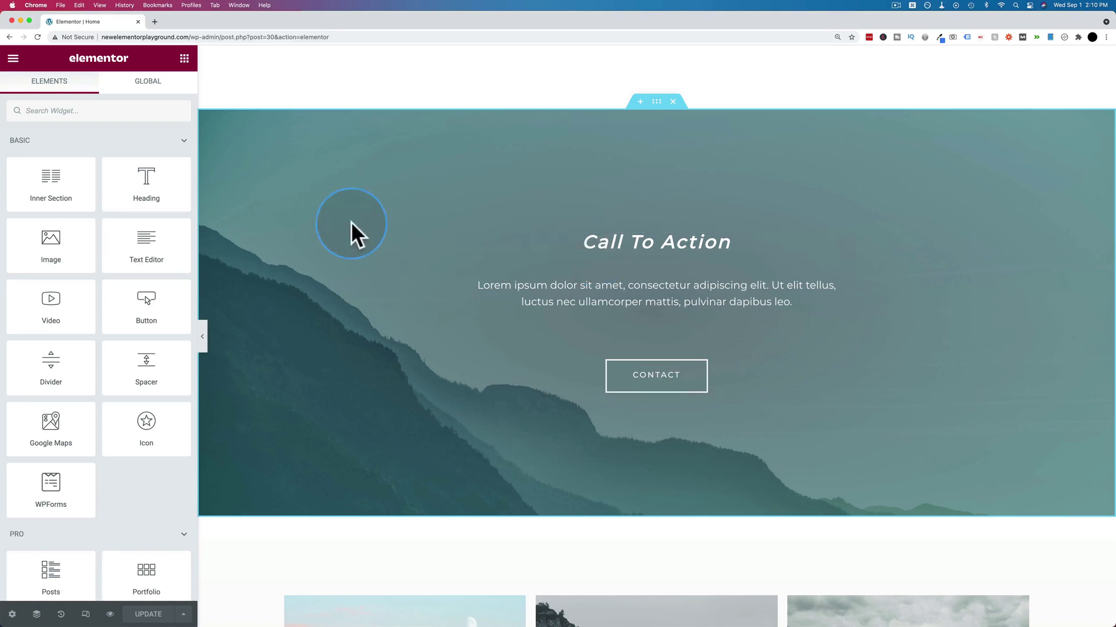
Place a Menu Anchor above the Call To Action heading with ID contact_section.
type("menu")
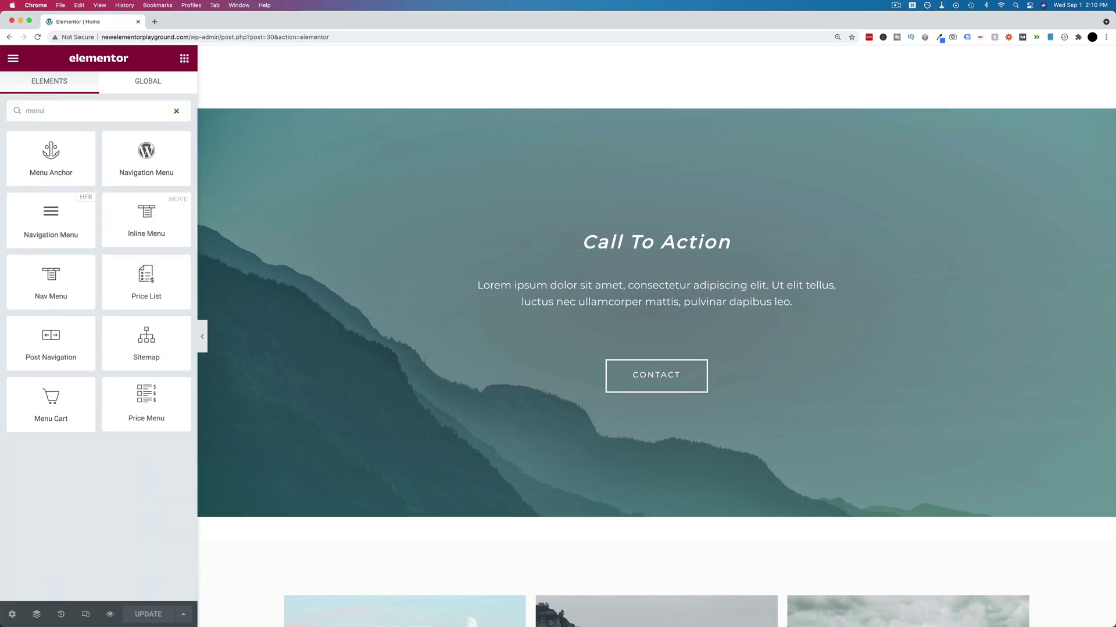
left_click_drag(32, 150, 672, 218)
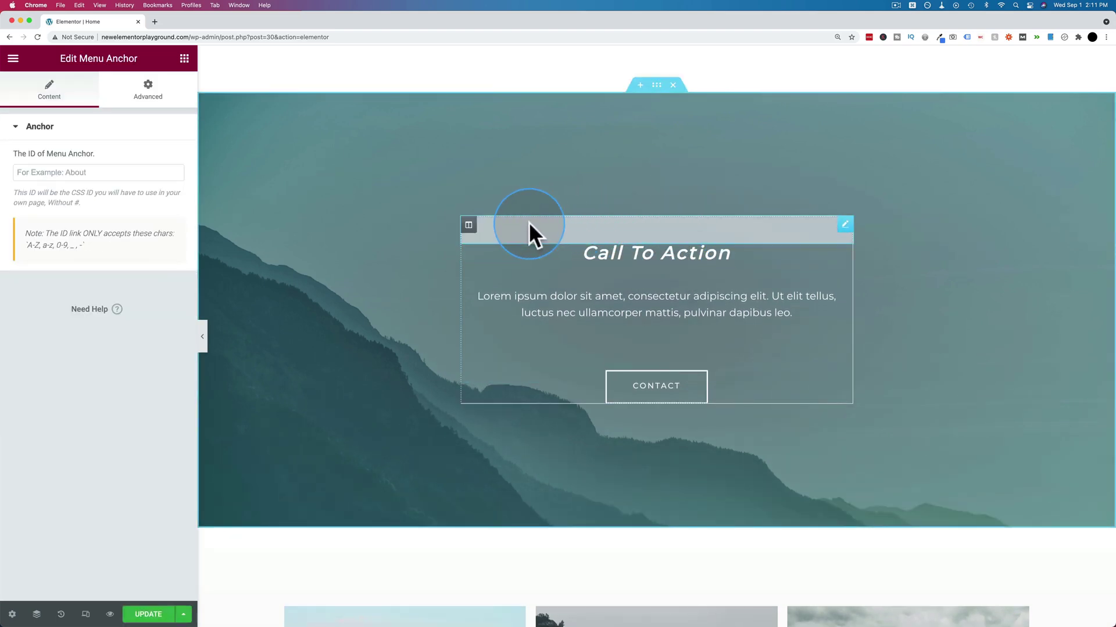
left_click(49, 173)
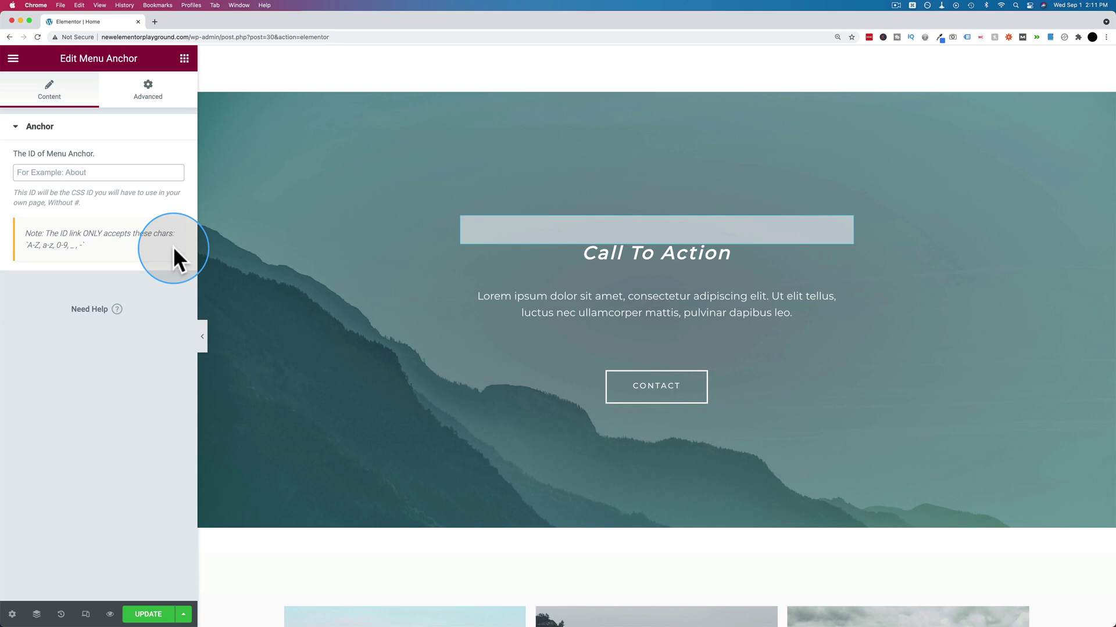
type("contact_")
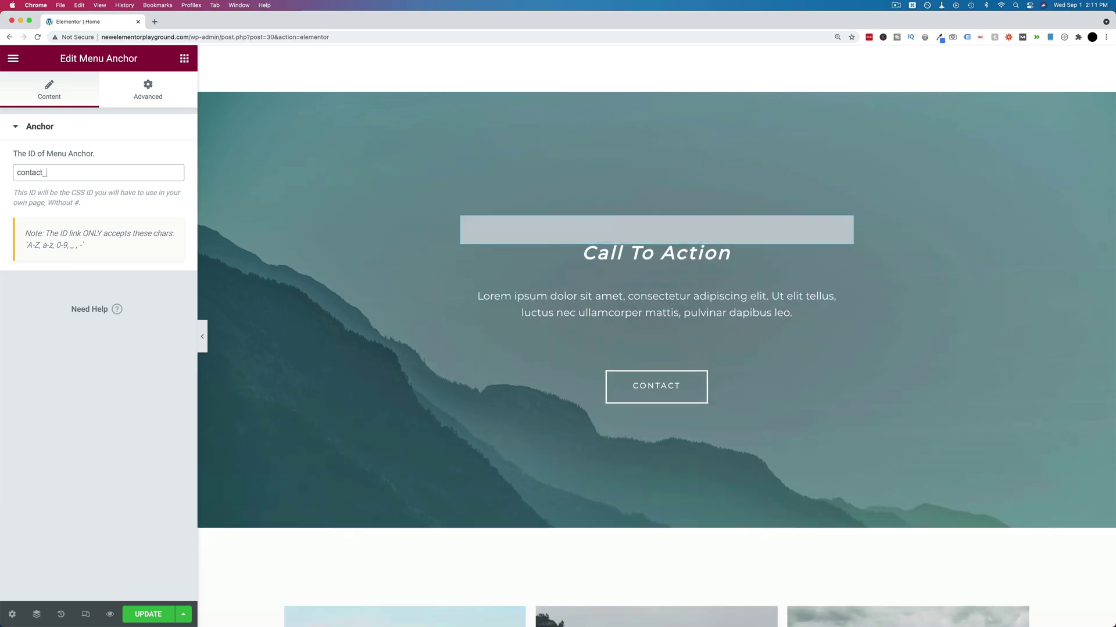
type("section")
left_click_drag(95, 175, 44, 174)
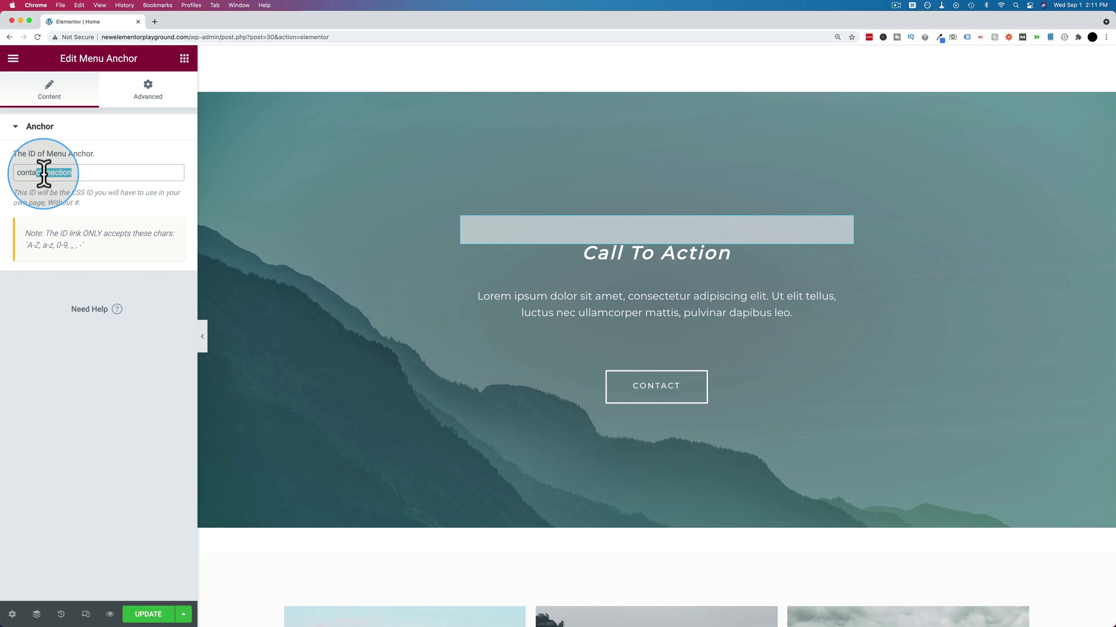
Copy the anchor ID and relabel the hero's About Us button as Contact Us.
double_click(41, 173)
key("super+c")
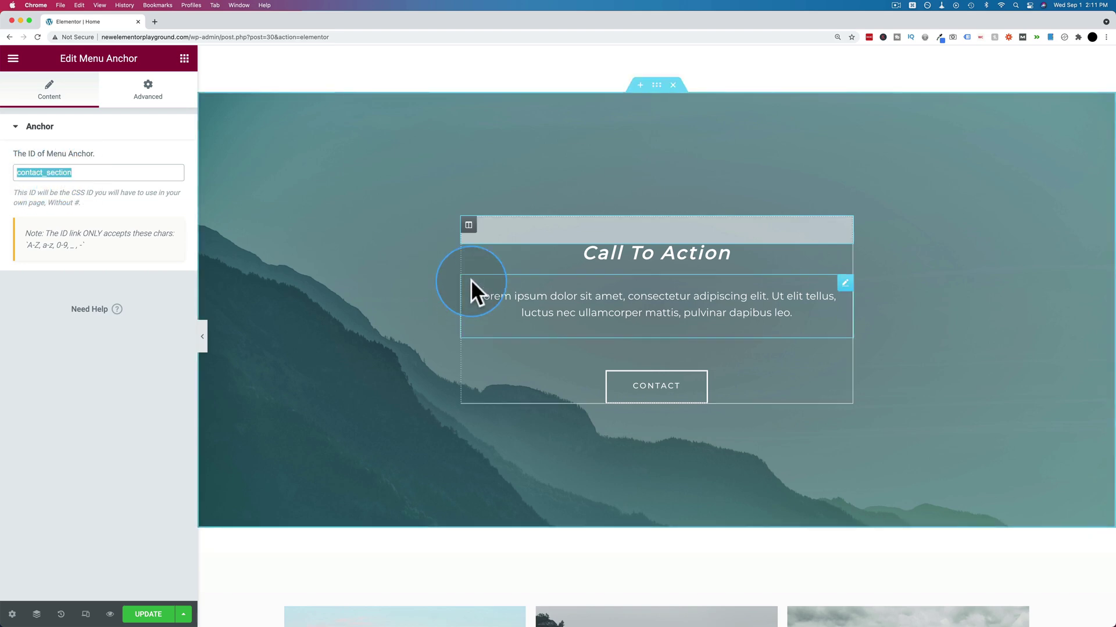
scroll(471, 280, "up", 15)
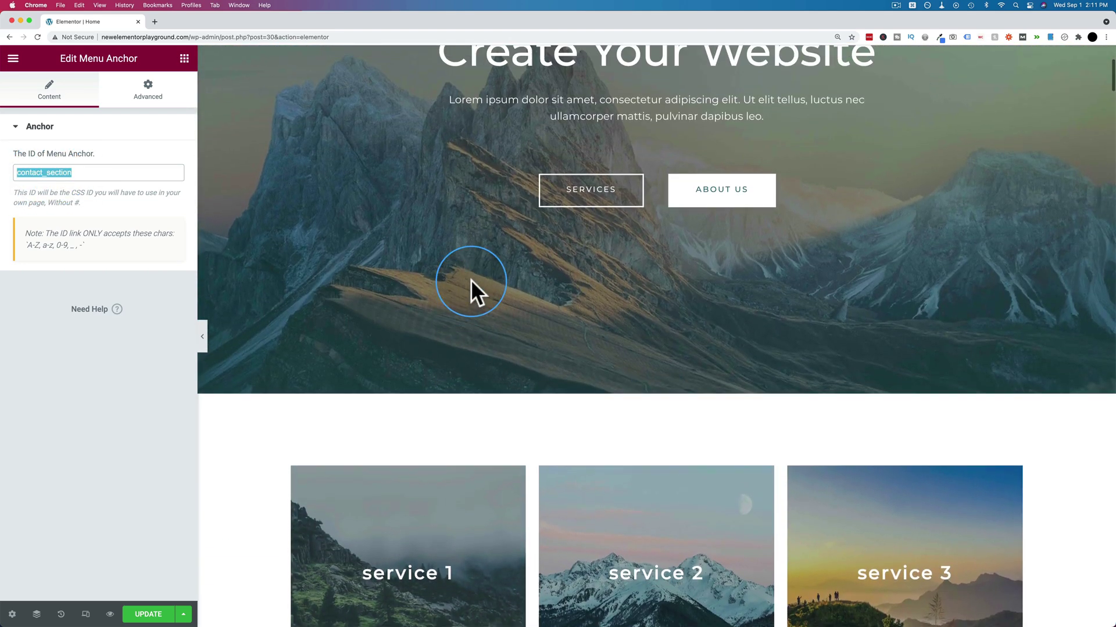
scroll(470, 280, "up", 4)
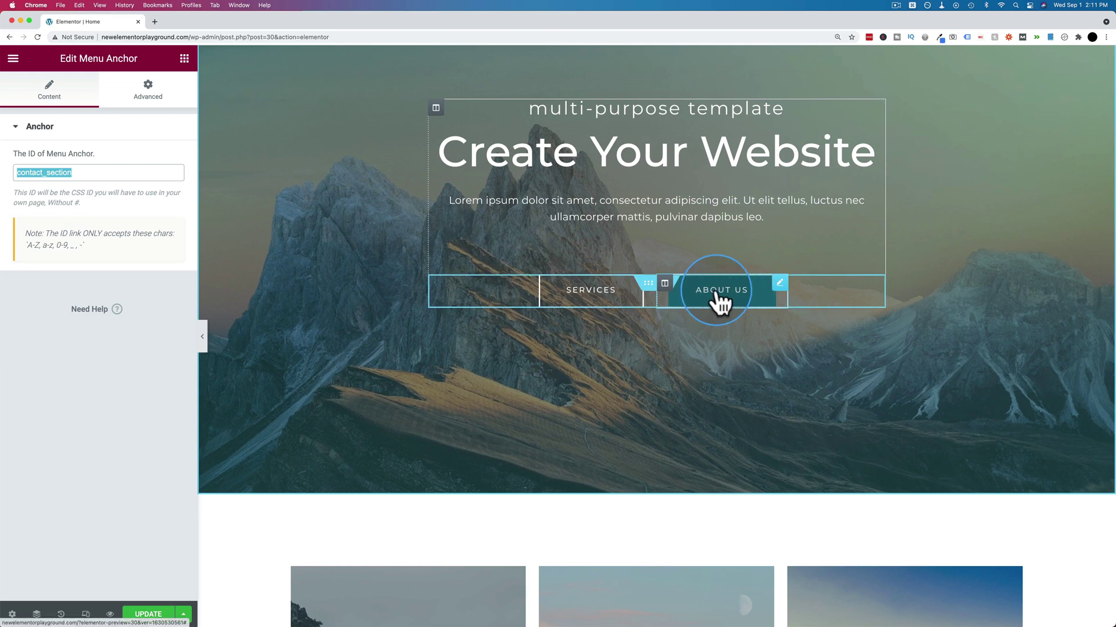
left_click(718, 295)
left_click(110, 186)
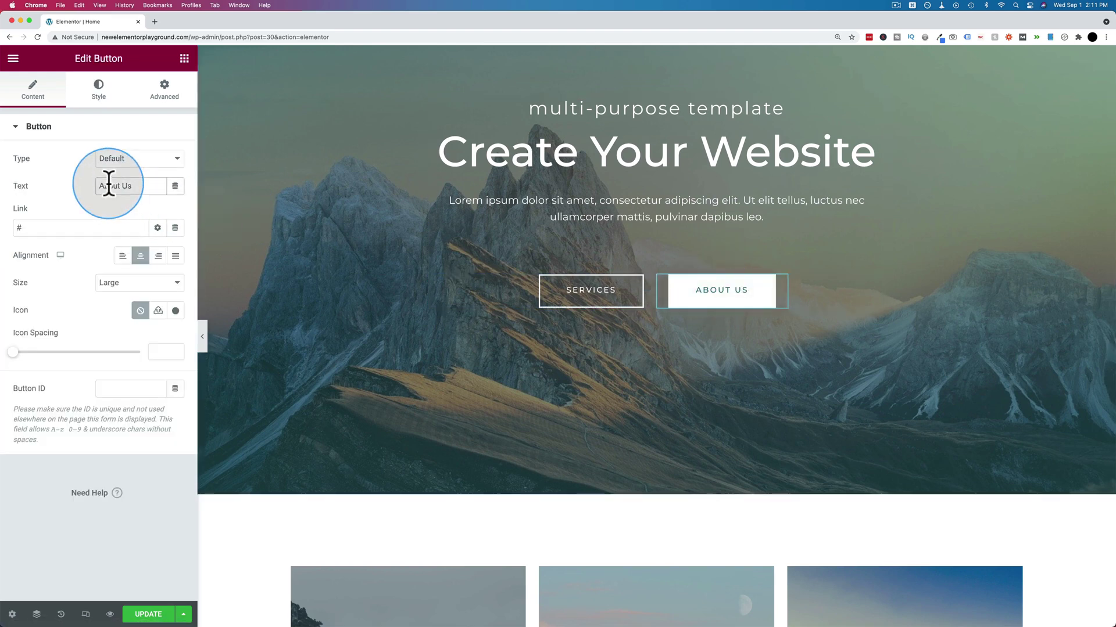
type("Contac")
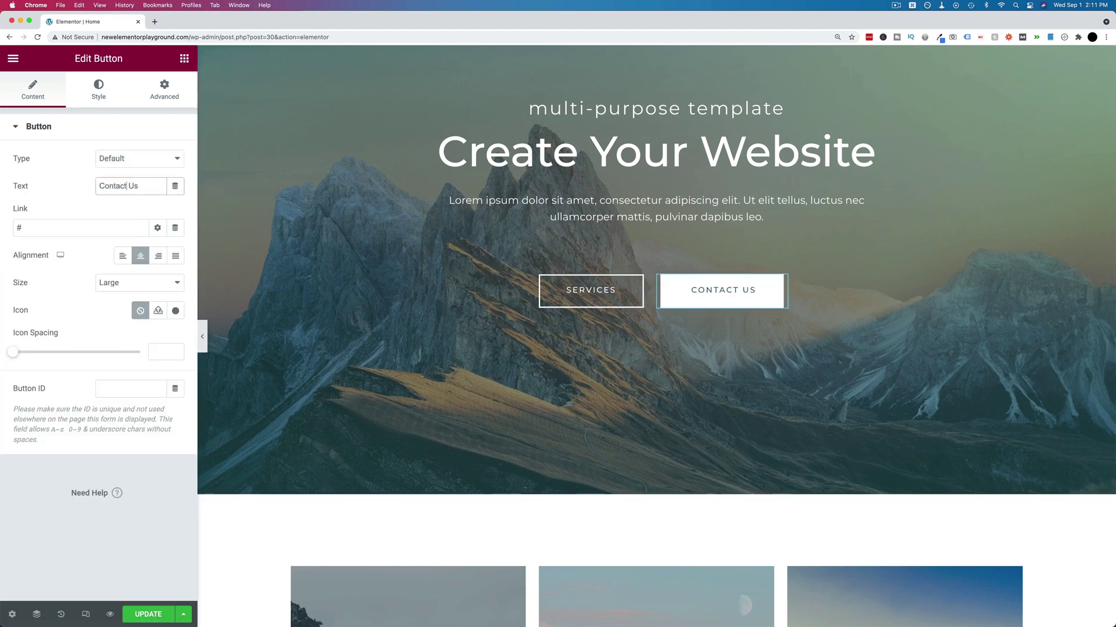
Set the Contact Us button's link to #contact_section and update the page.
left_click(22, 230)
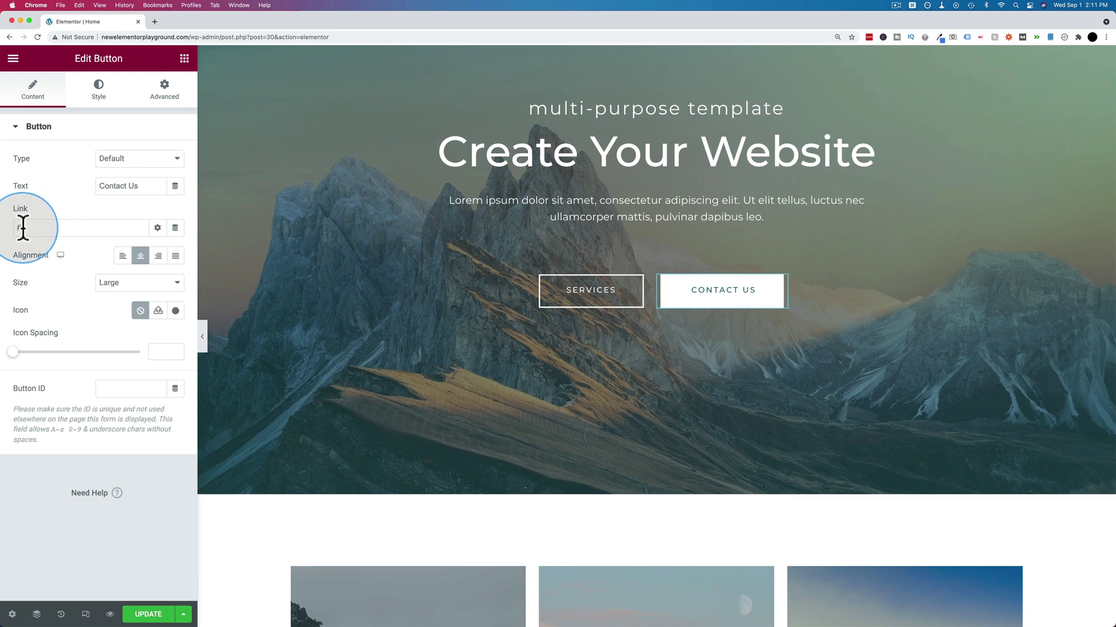
left_click(39, 227)
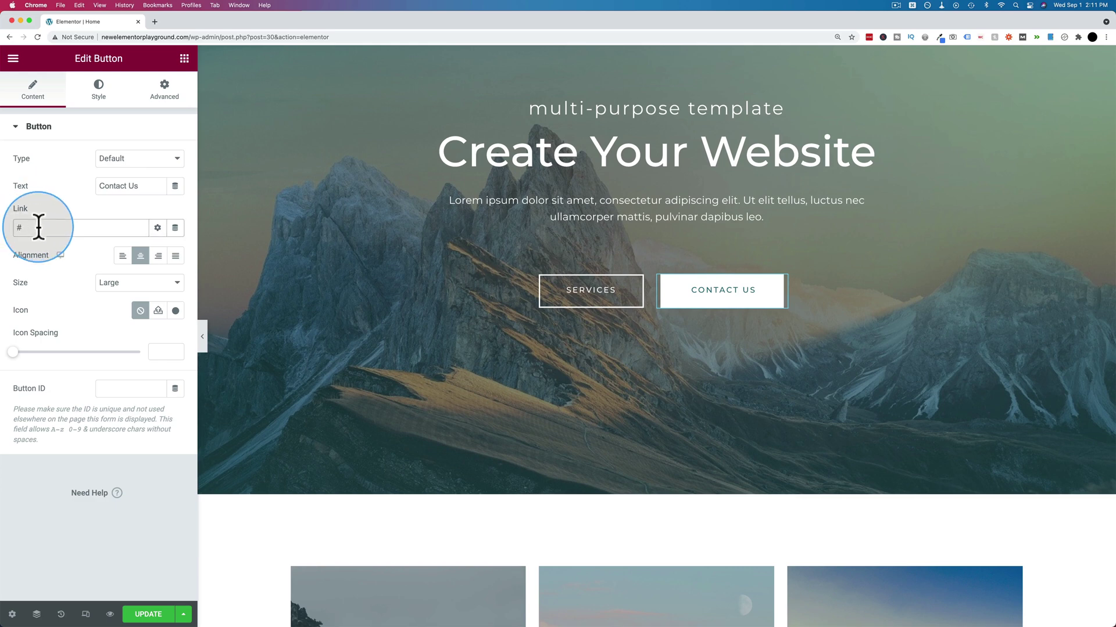
right_click(37, 225)
left_click(29, 227)
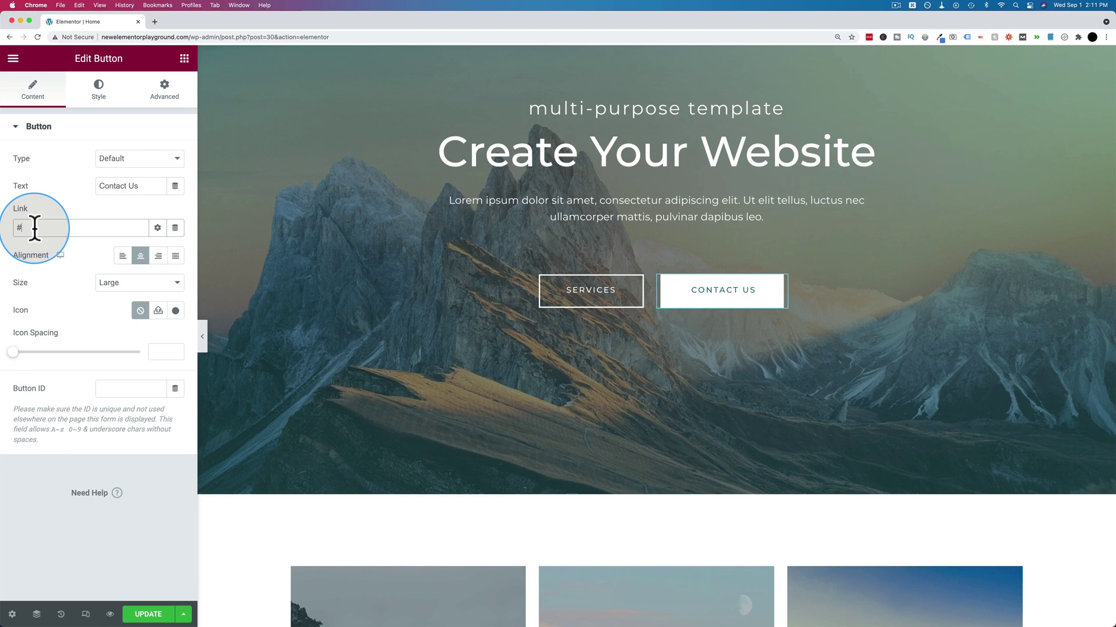
right_click(34, 227)
left_click(61, 305)
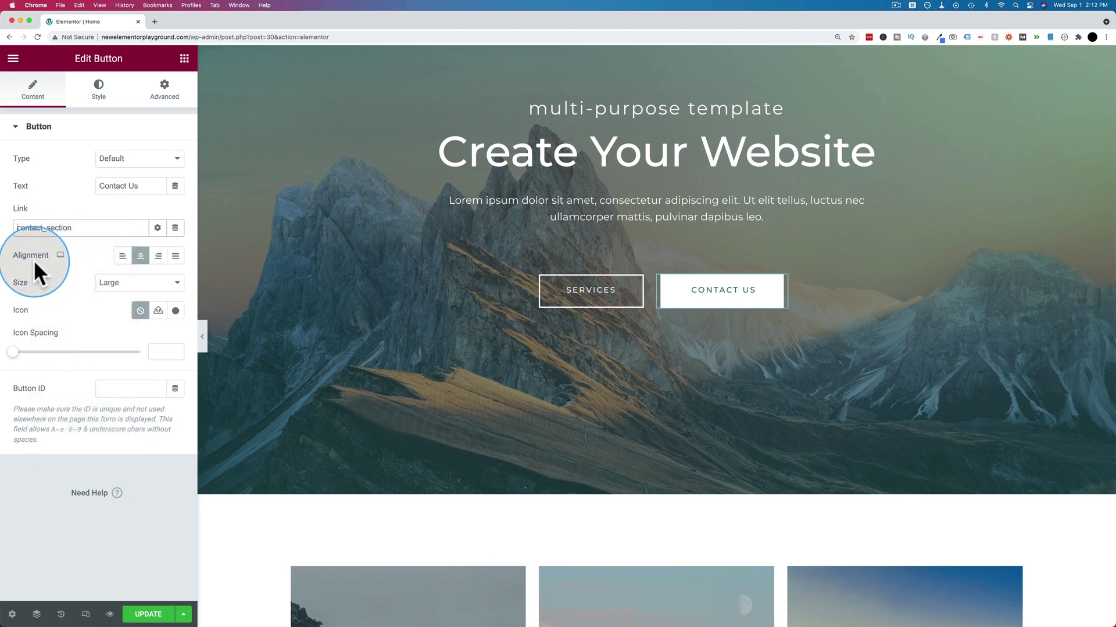
type("#")
left_click(97, 231)
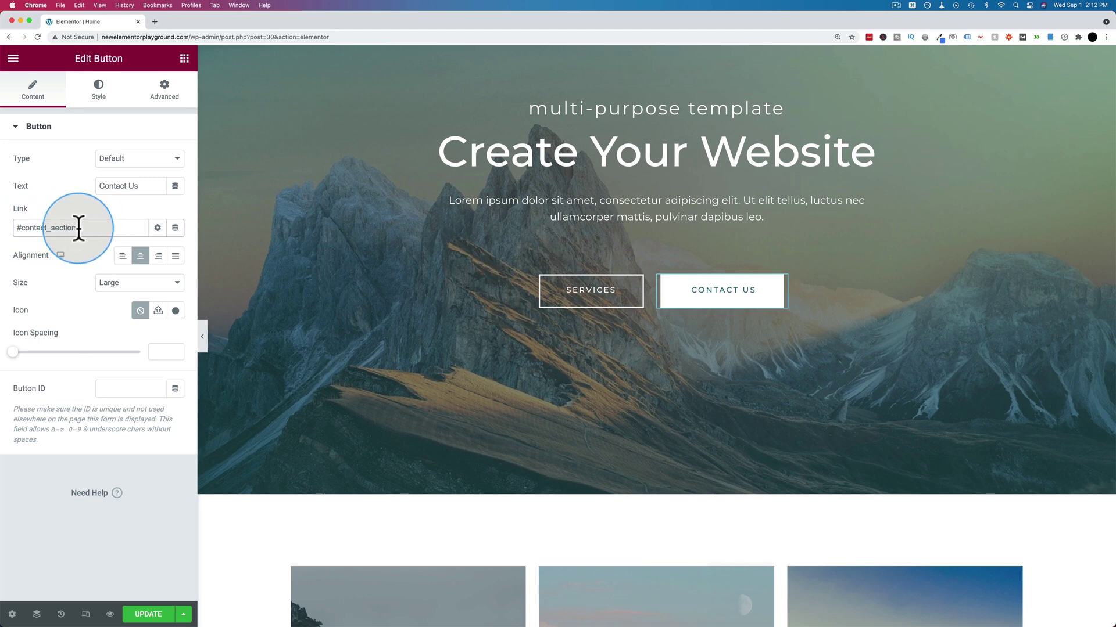
left_click(145, 617)
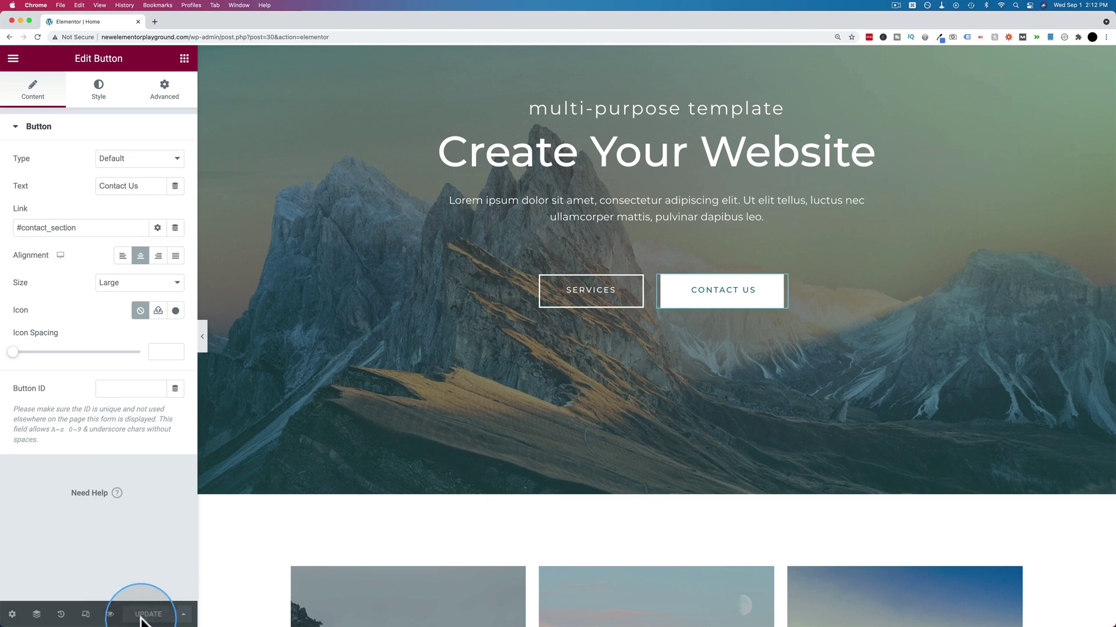
left_click(109, 614)
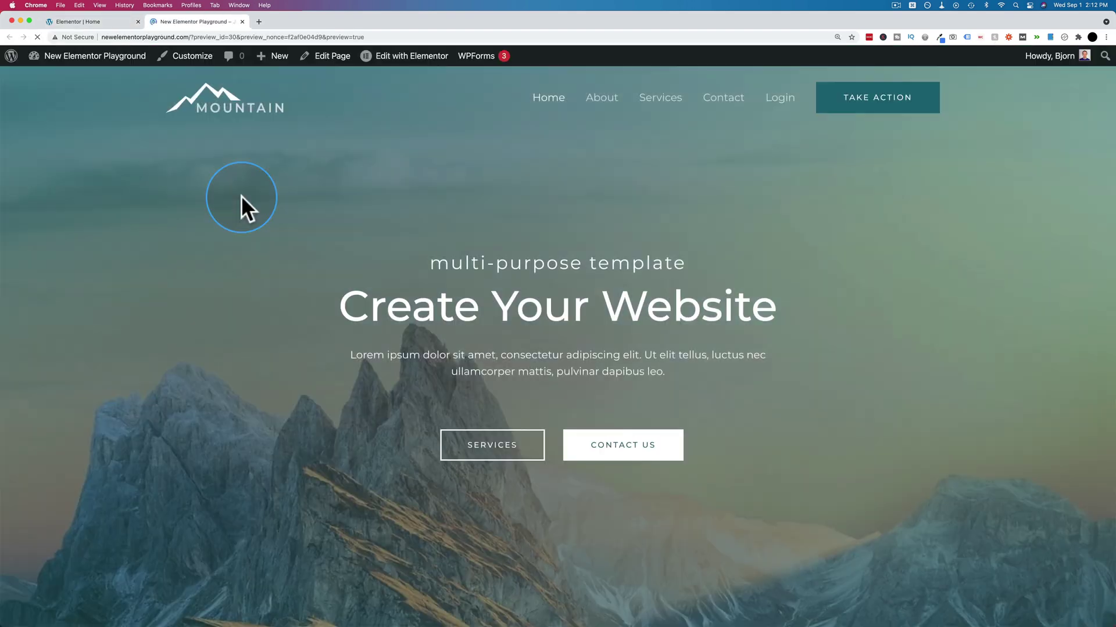
scroll(609, 455, "down", 10)
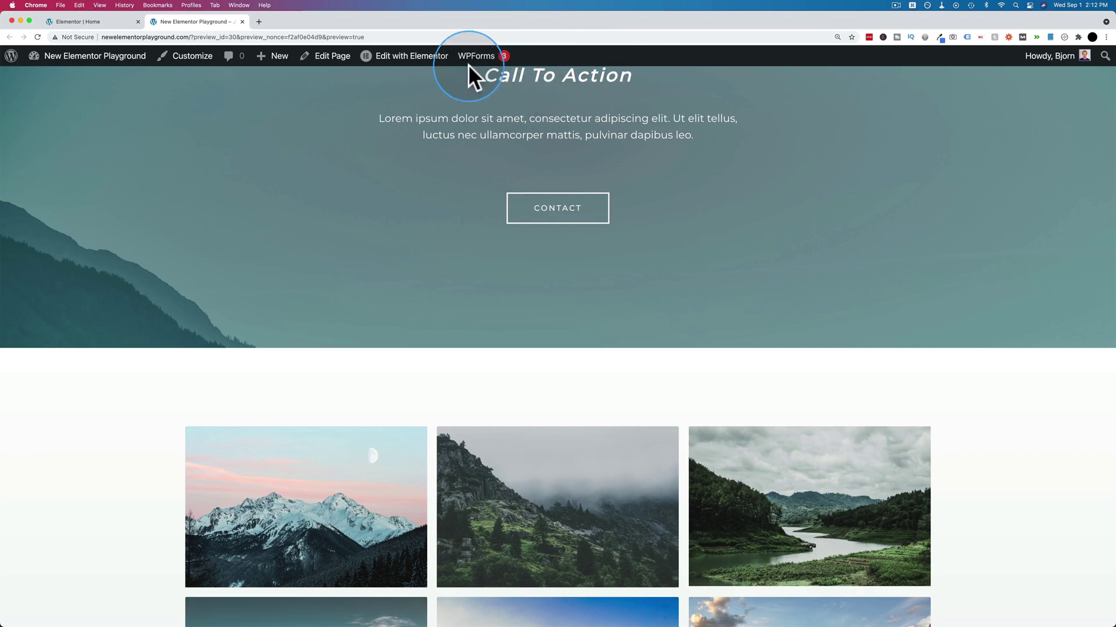
Delete the Menu Anchor widget above the Call To Action heading.
left_click(92, 22)
scroll(356, 308, "down", 10)
scroll(357, 308, "down", 5)
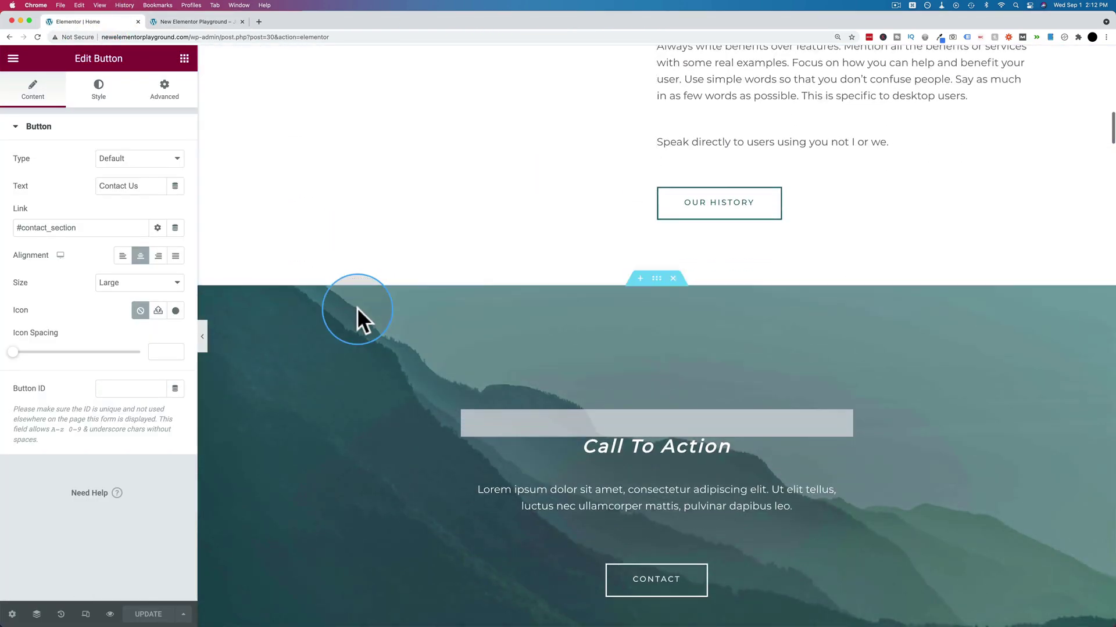
left_click(553, 329)
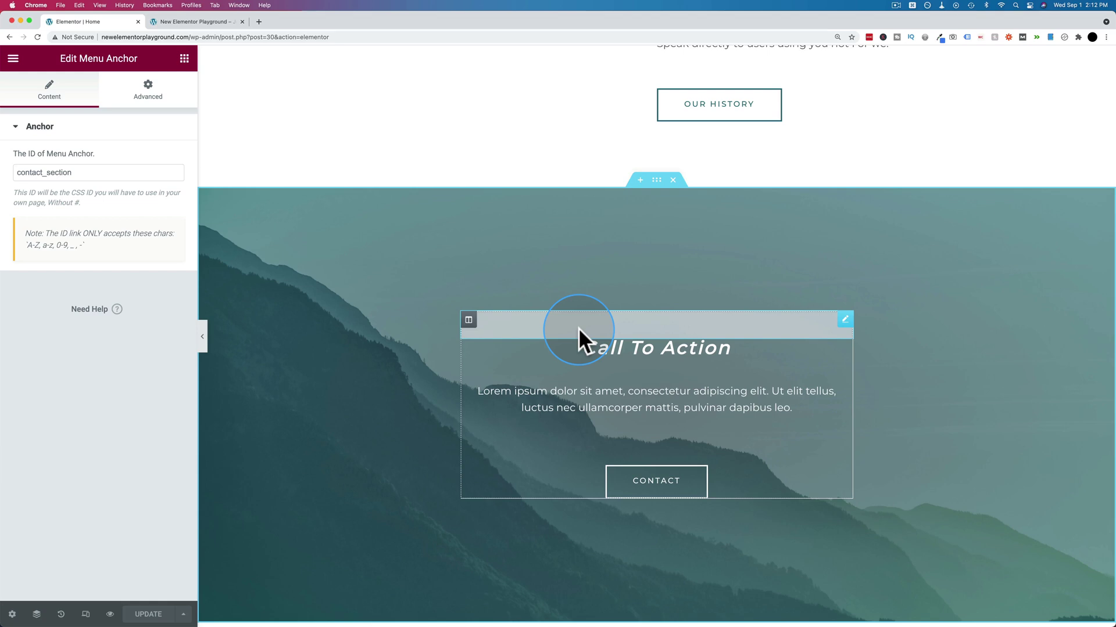
right_click(847, 324)
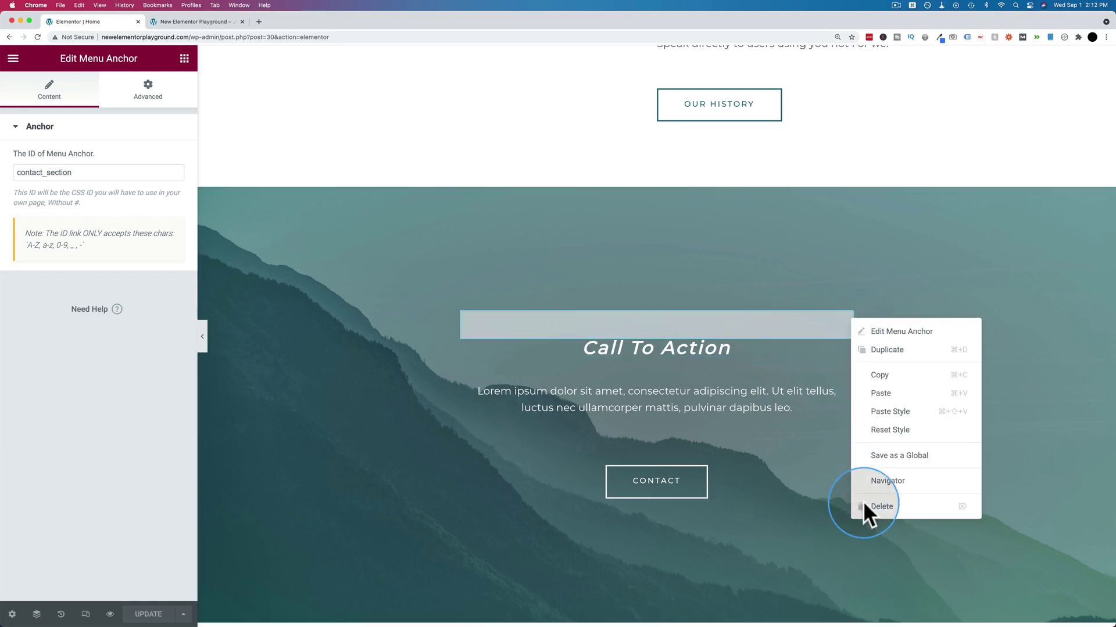
left_click(877, 516)
Clear the #contact_section link from the Contact Us button.
scroll(604, 299, "up", 10)
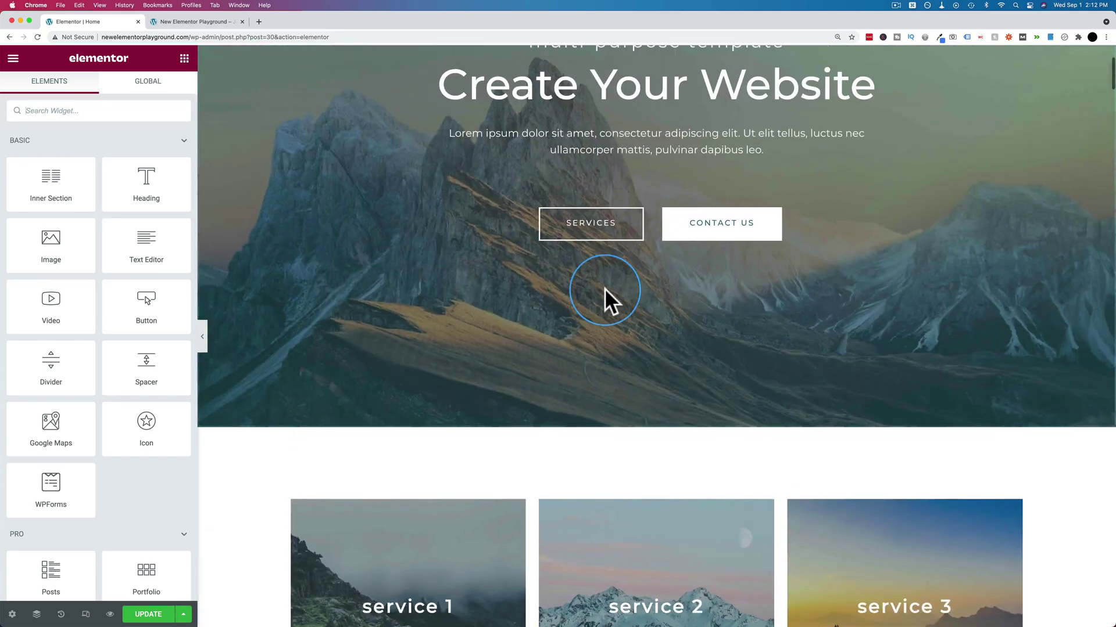
left_click(703, 331)
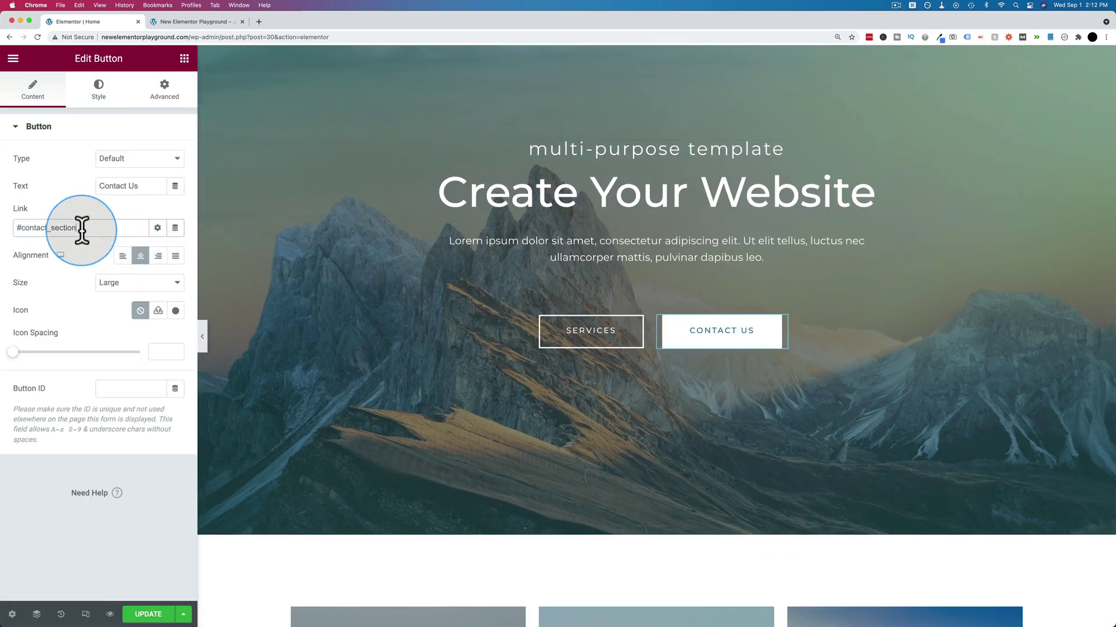
left_click_drag(82, 230, 18, 229)
key("BackSpace")
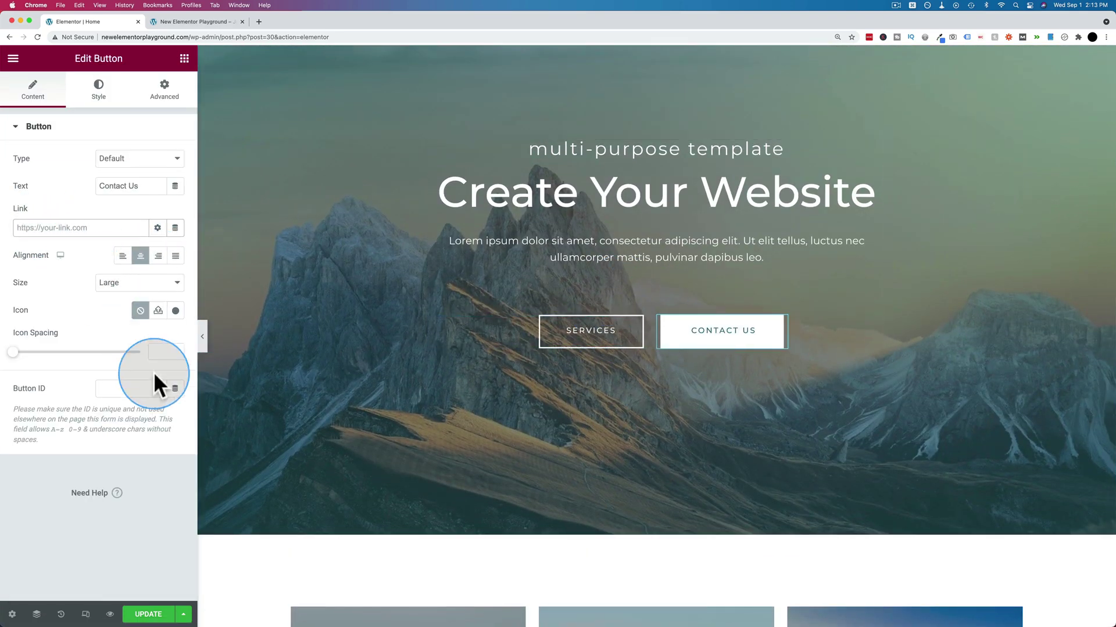
scroll(529, 410, "down", 4)
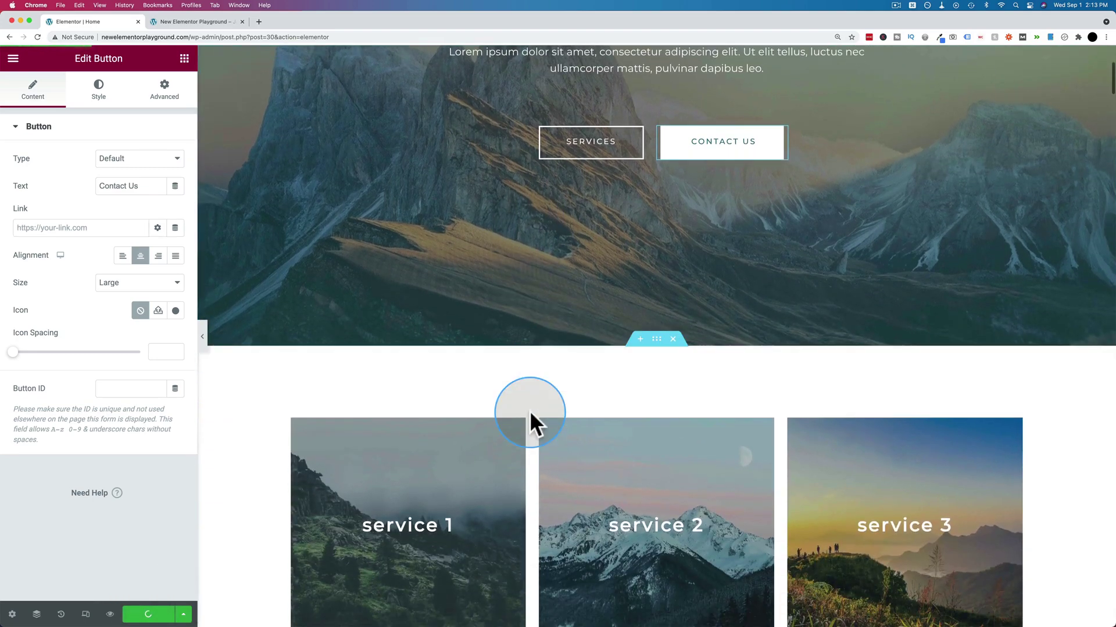
scroll(529, 341, "down", 10)
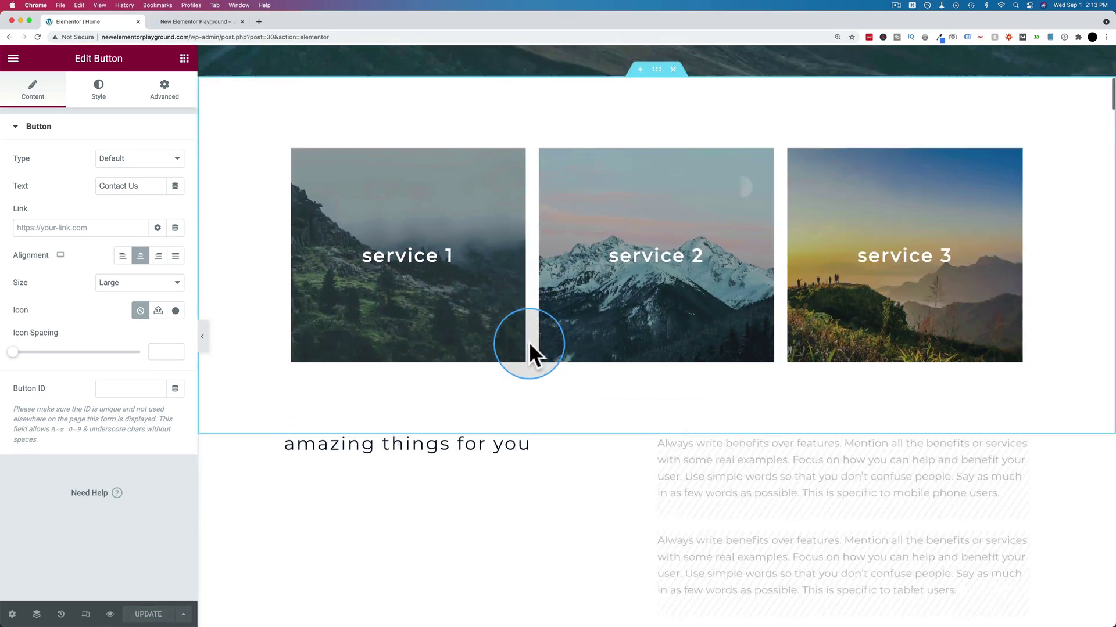
Enter contact_section as the Call To Action section's CSS ID under Advanced.
scroll(529, 342, "down", 2)
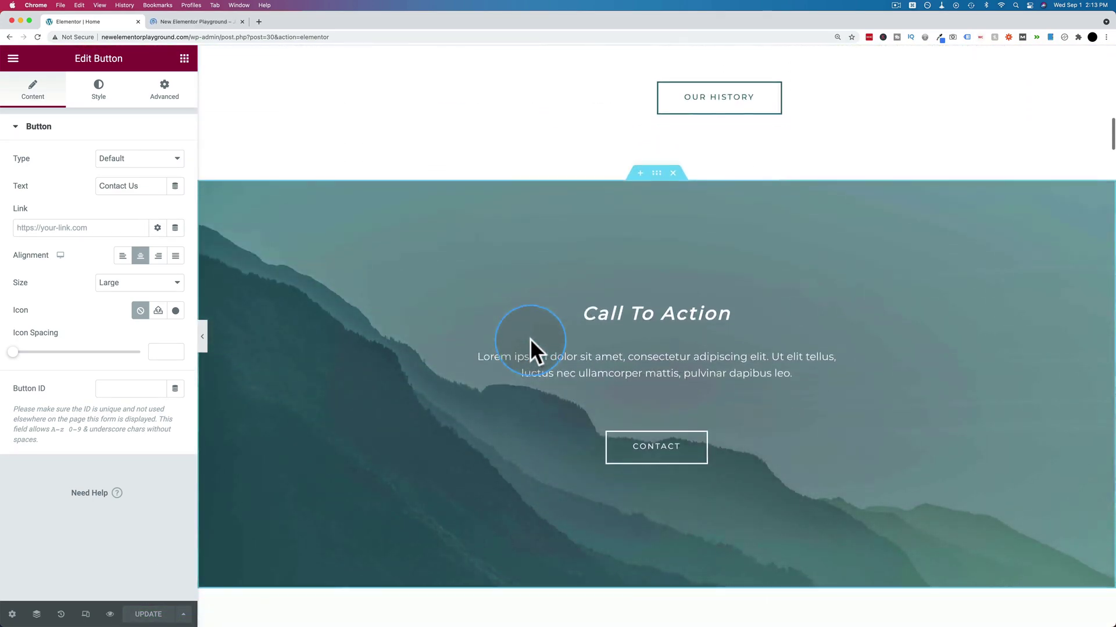
left_click(656, 168)
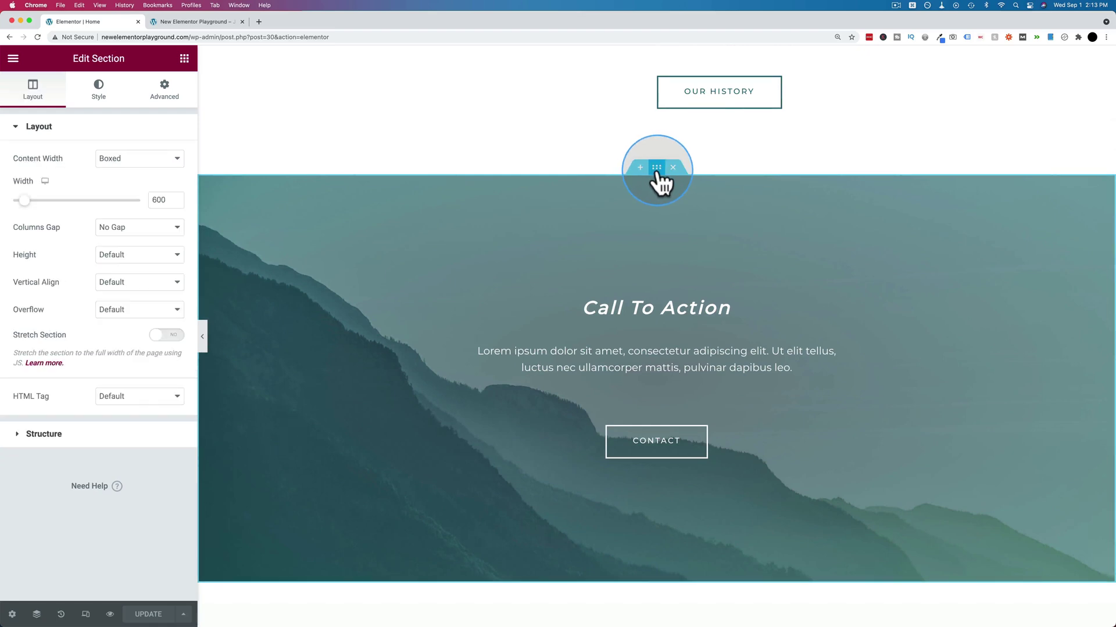
left_click(163, 92)
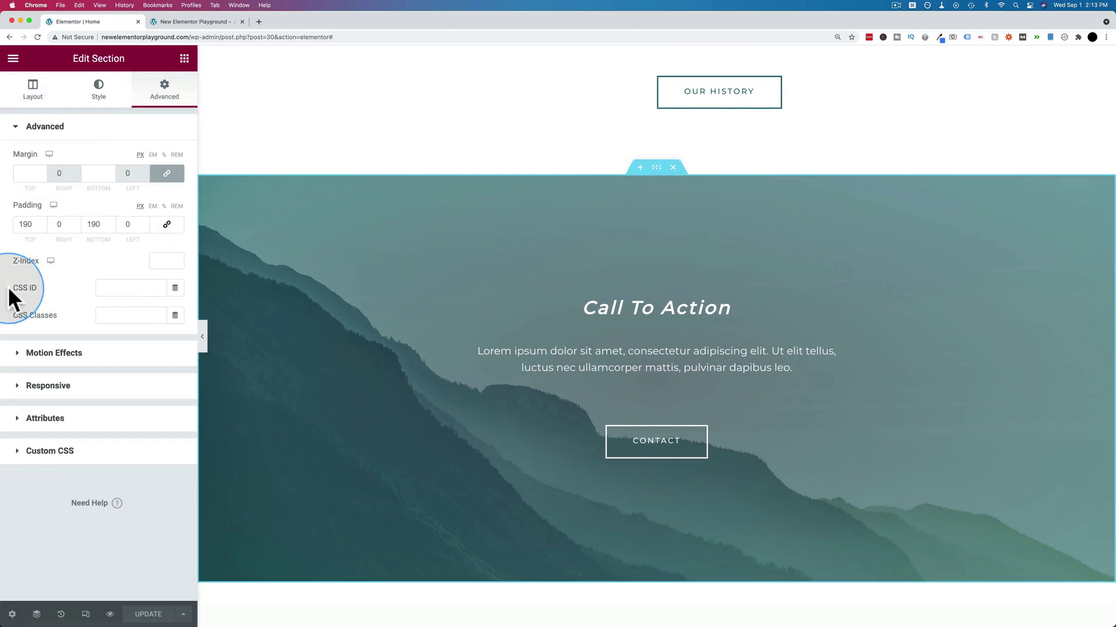
left_click(112, 288)
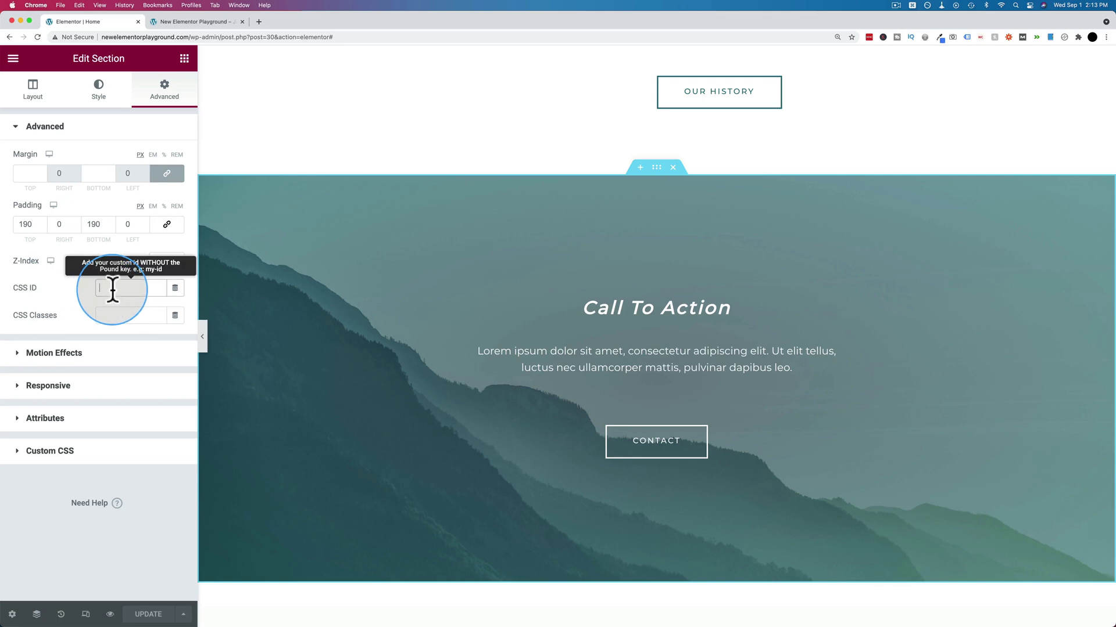
type("contact_")
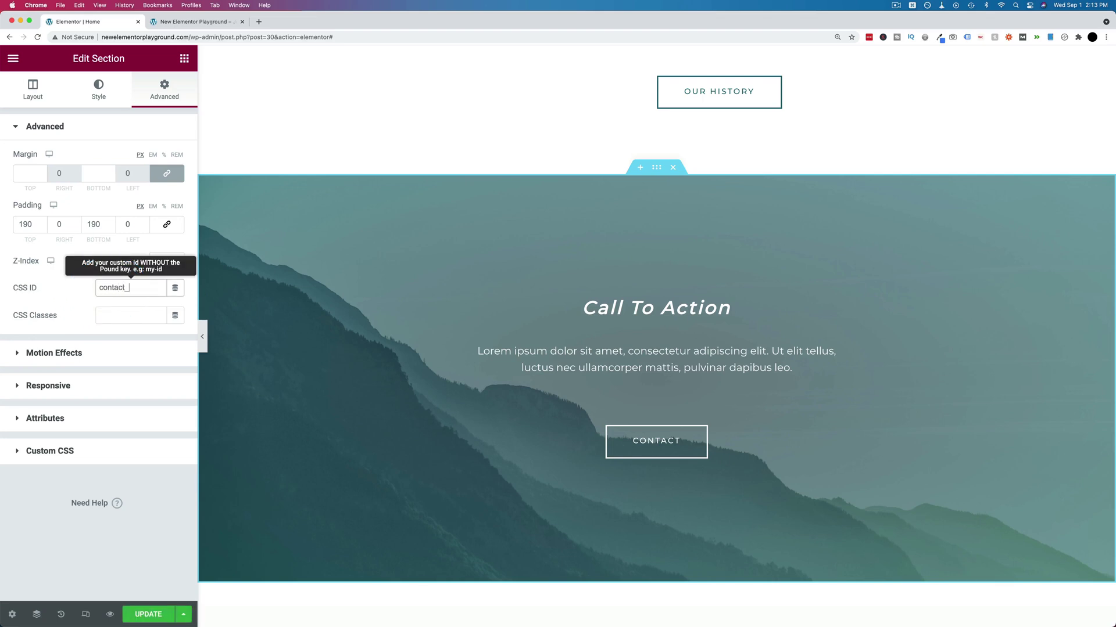
type("section")
Copy the contact_section ID and reselect the Contact Us button.
double_click(134, 287)
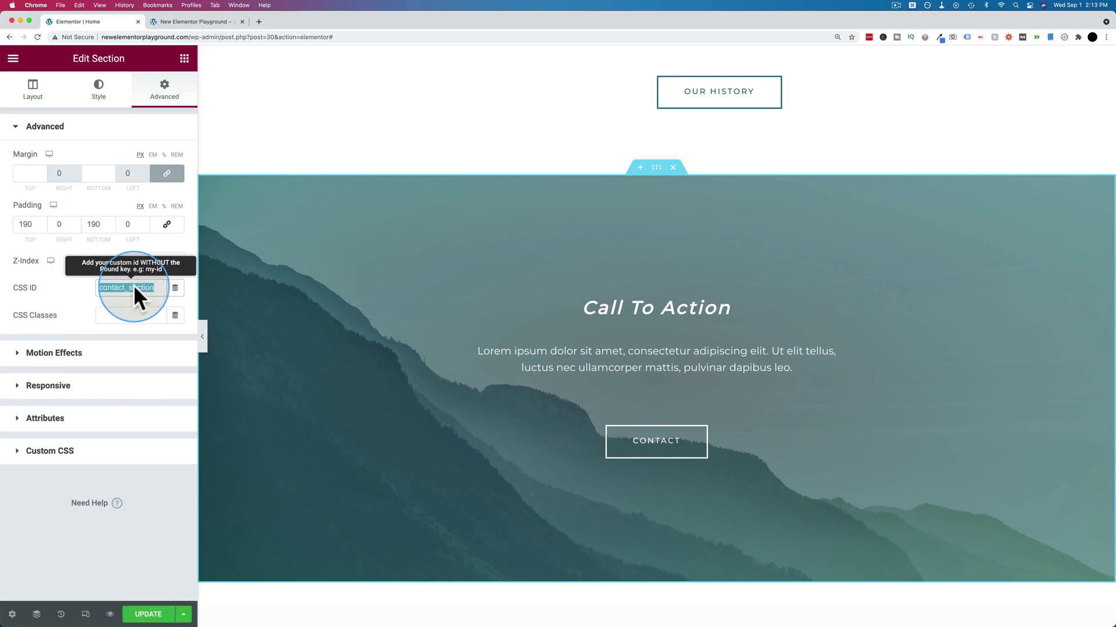
right_click(133, 287)
left_click(158, 355)
scroll(660, 253, "up", 10)
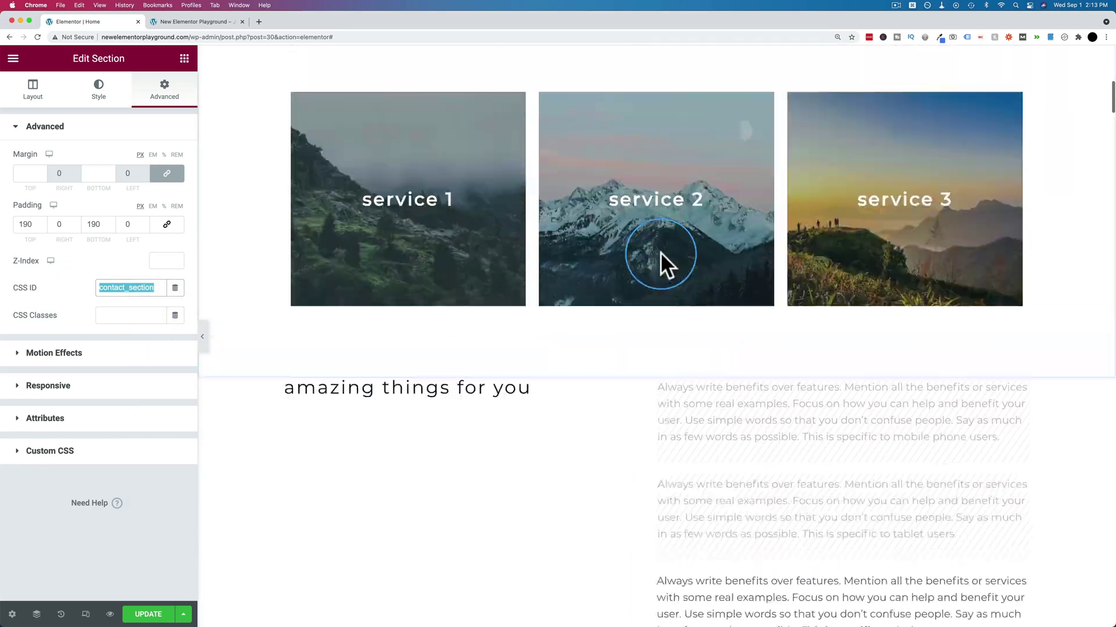
scroll(660, 252, "up", 5)
left_click(707, 180)
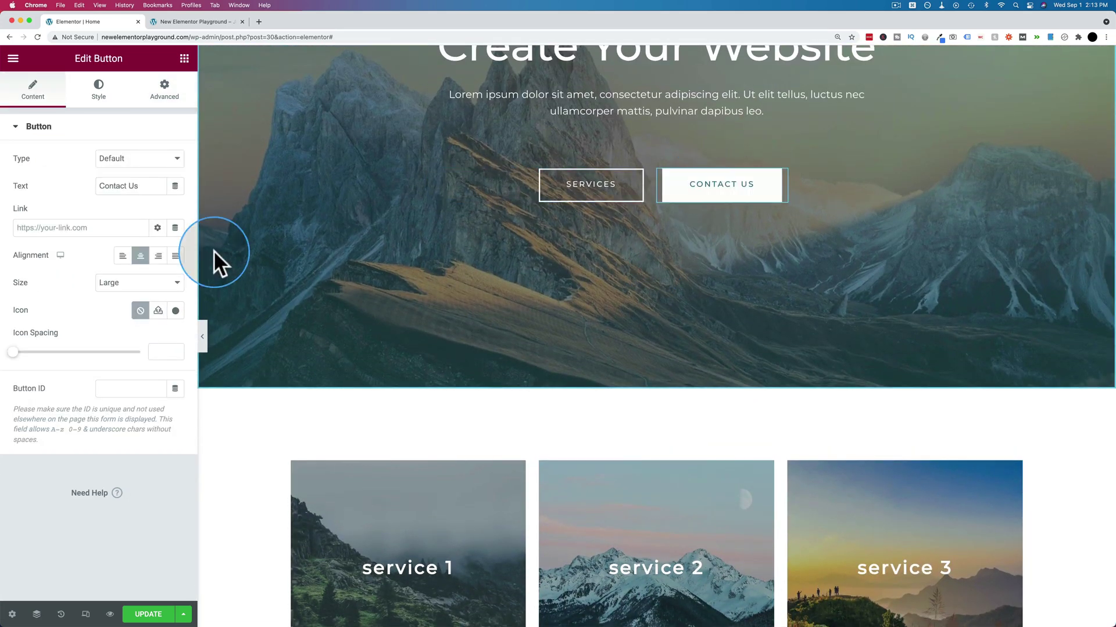
Prefix the Contact Us link with the full site URL ending in /#contact_section, then update.
left_click(76, 228)
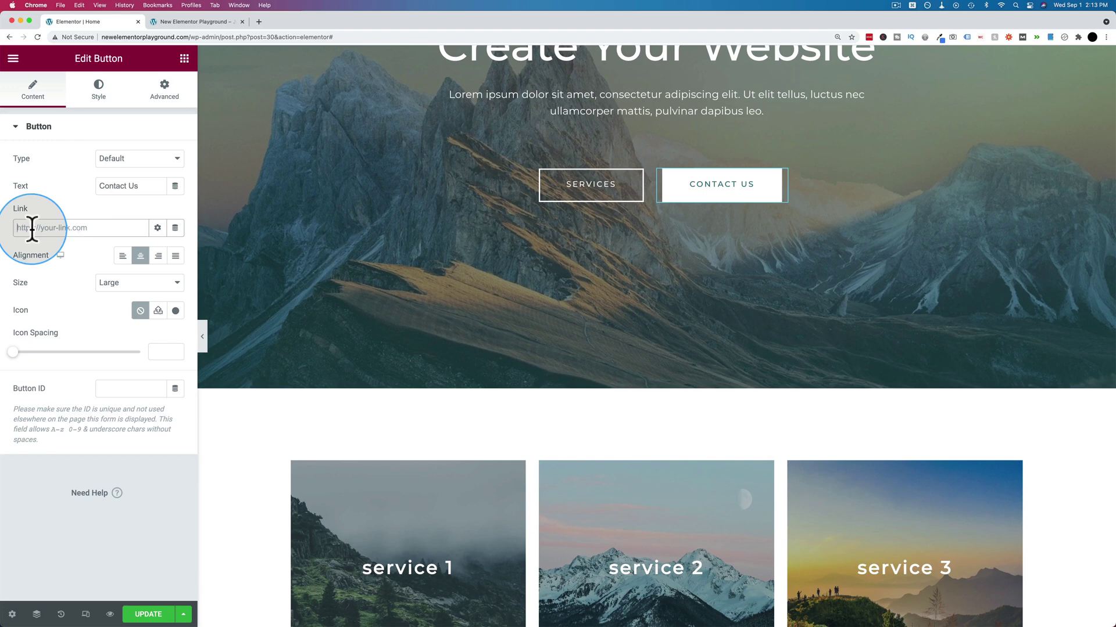
left_click(60, 231)
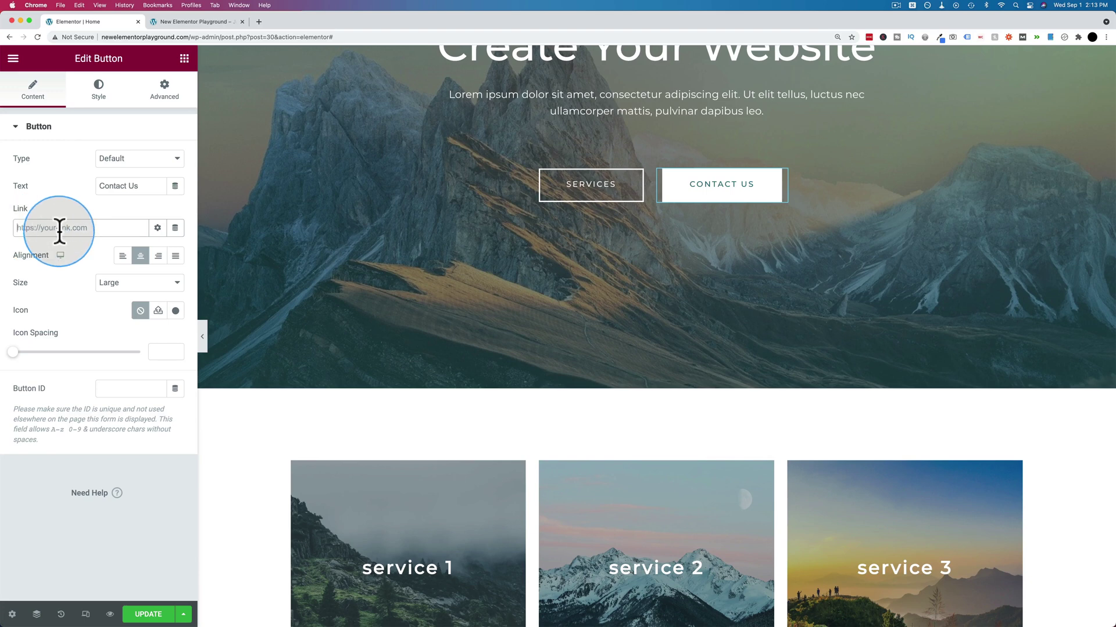
type("http")
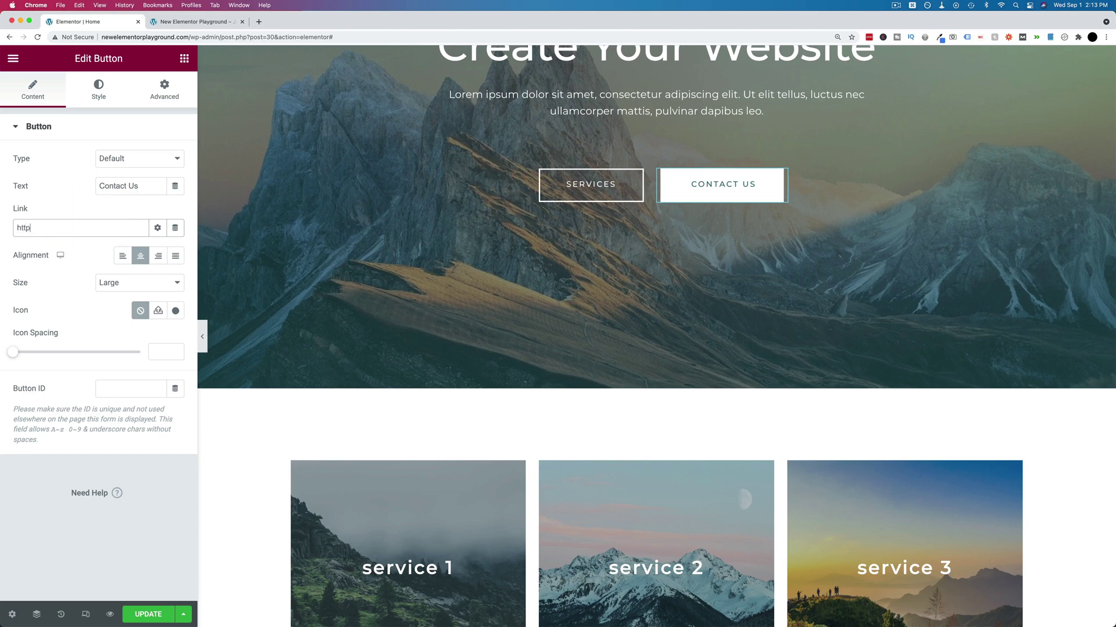
type("://new")
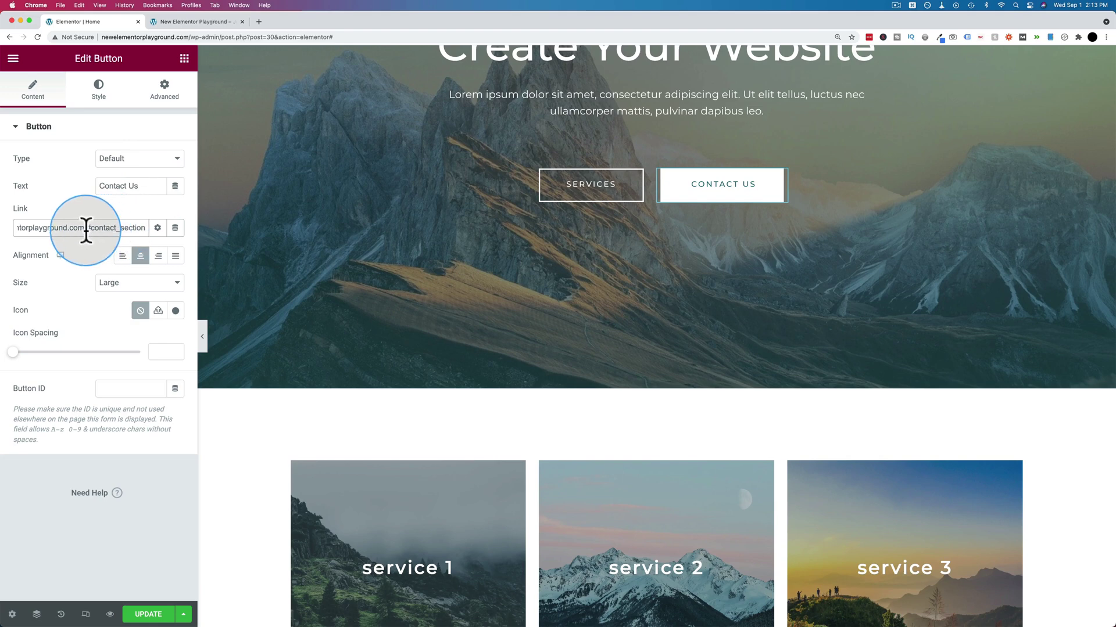
left_click(86, 228)
type("s")
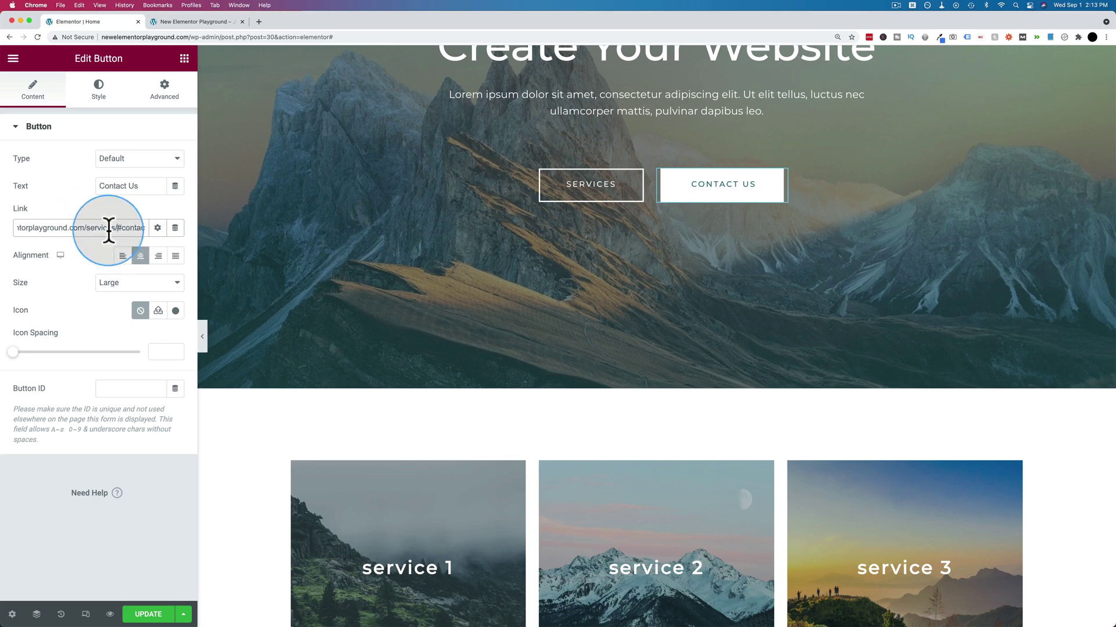
left_click(141, 616)
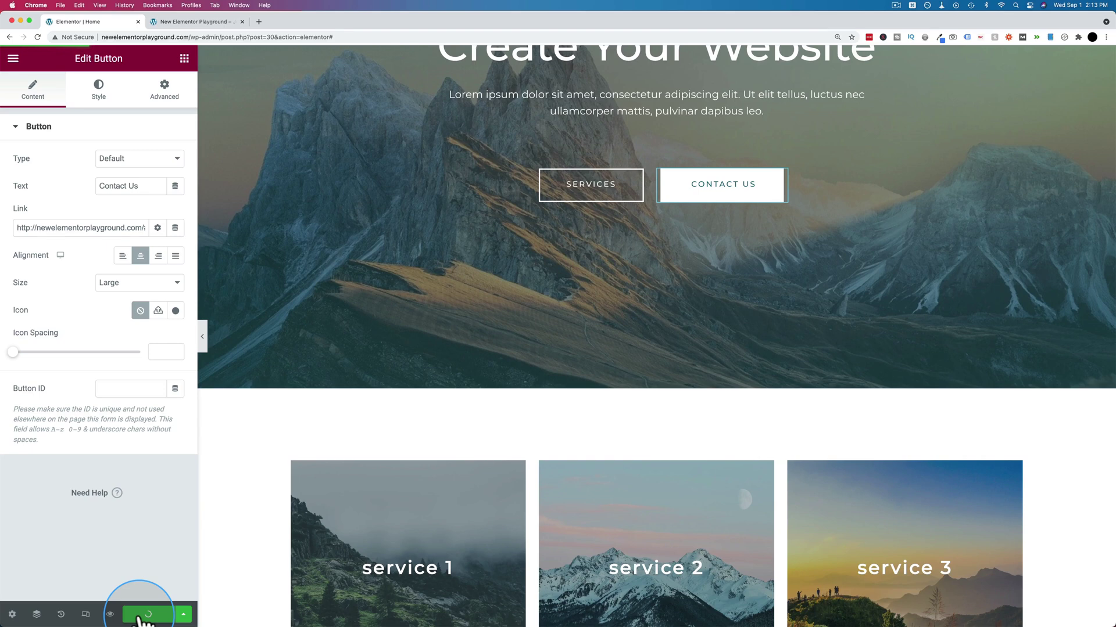
Check in the preview that Contact Us jumps to Call To Action, then go back to the editor.
left_click(194, 22)
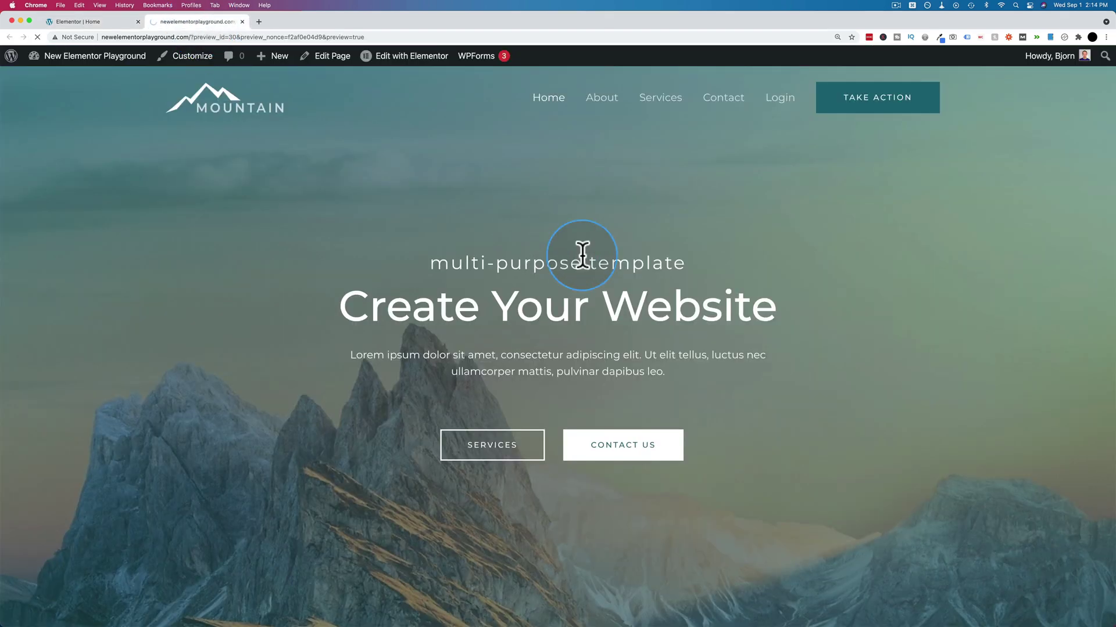
left_click(625, 444)
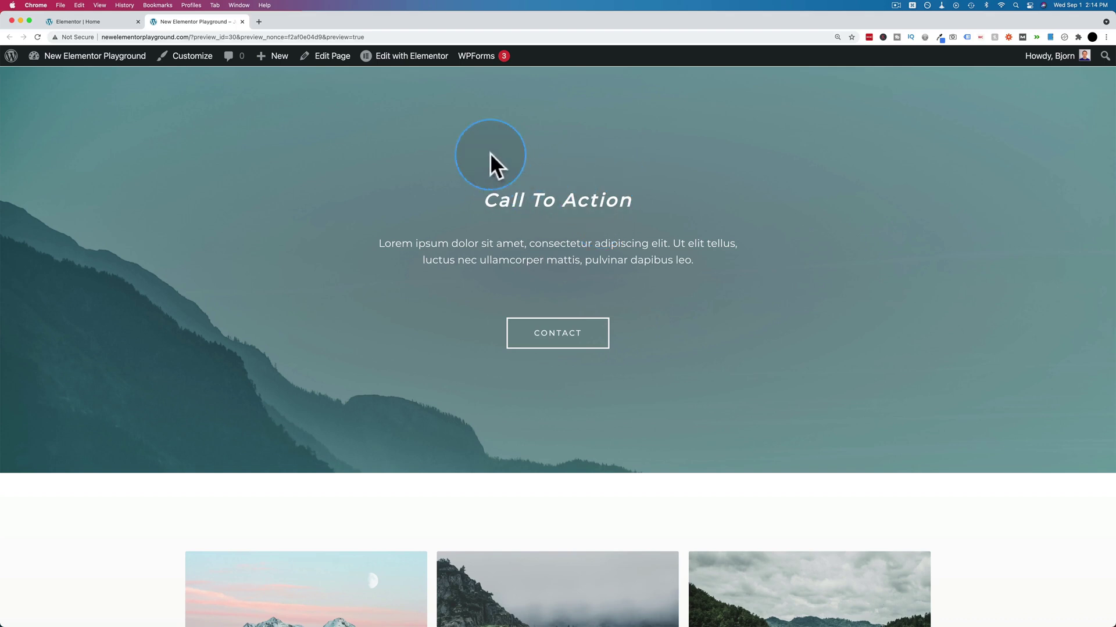
scroll(570, 179, "up", 1)
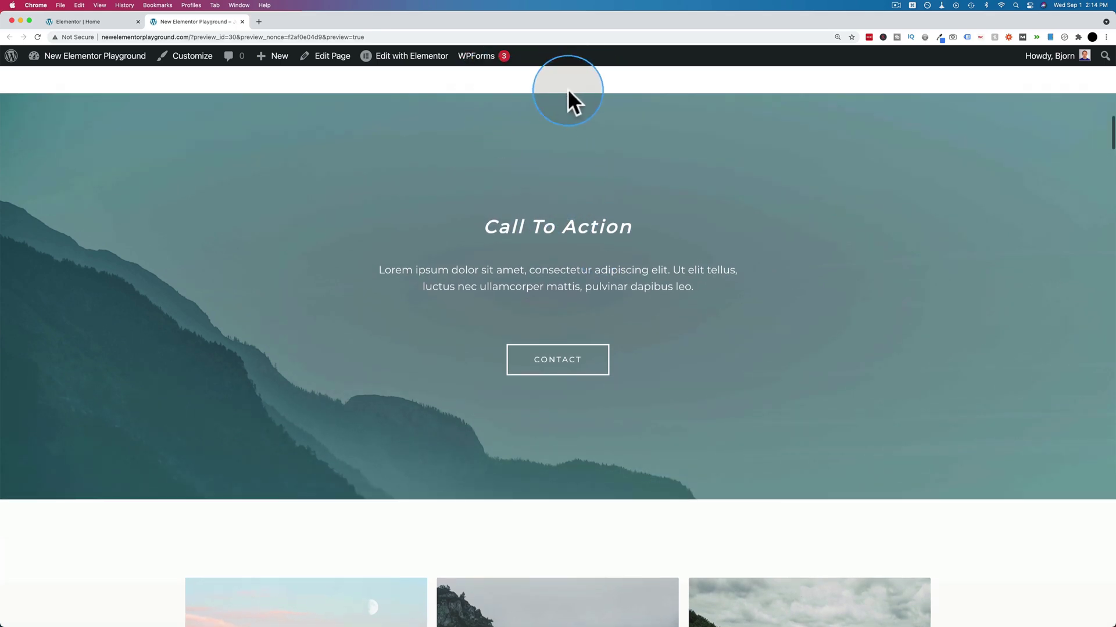
scroll(591, 94, "down", 1)
scroll(592, 94, "down", 3)
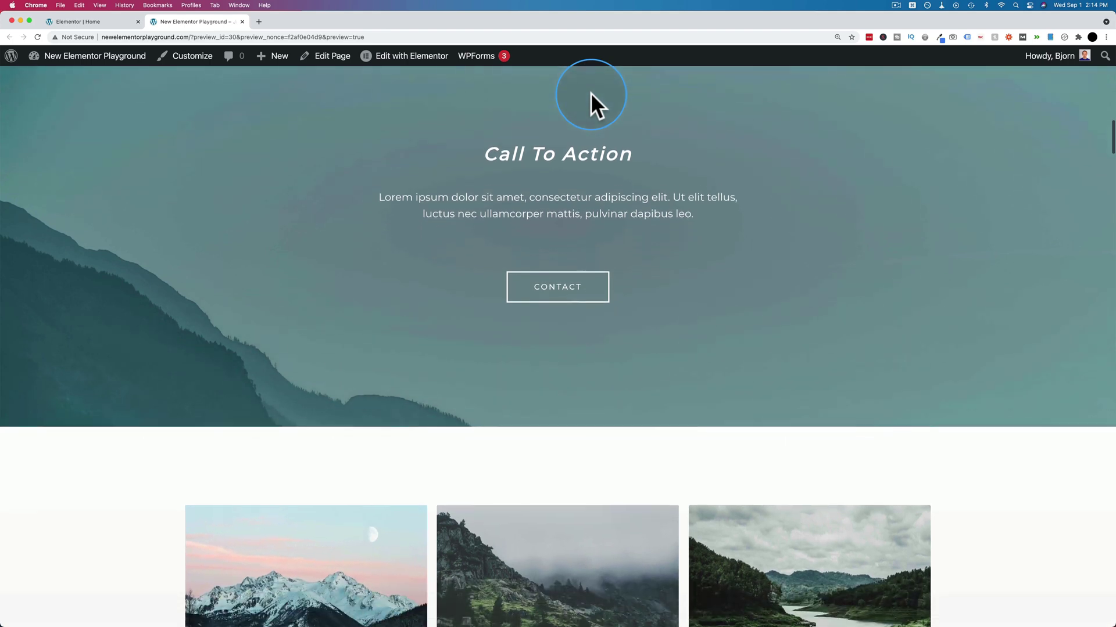
scroll(592, 99, "down", 1)
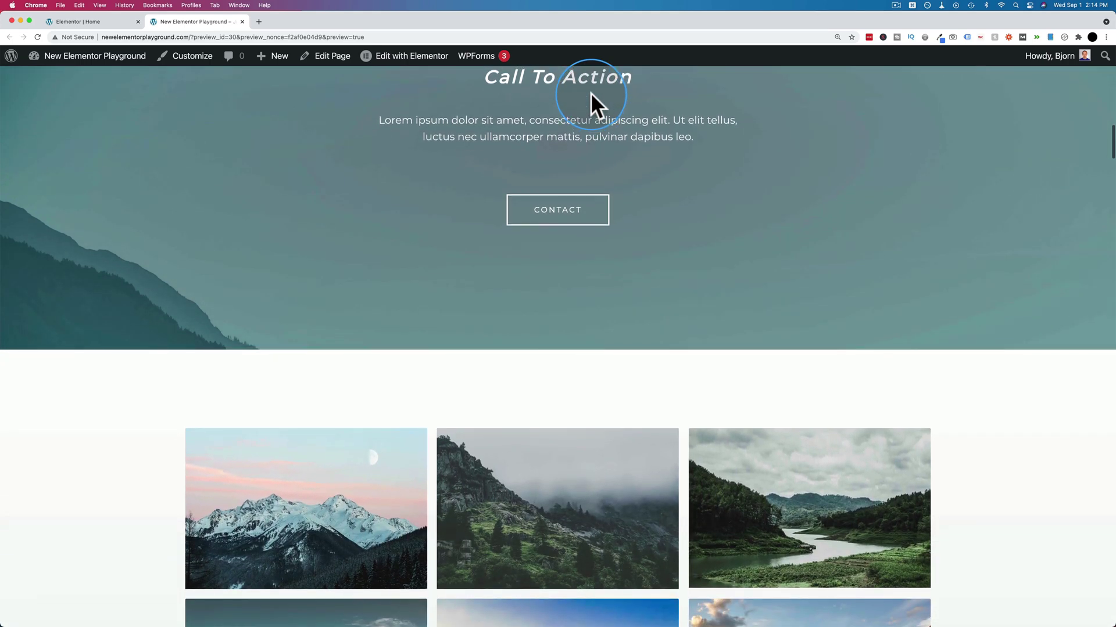
scroll(586, 150, "up", 4)
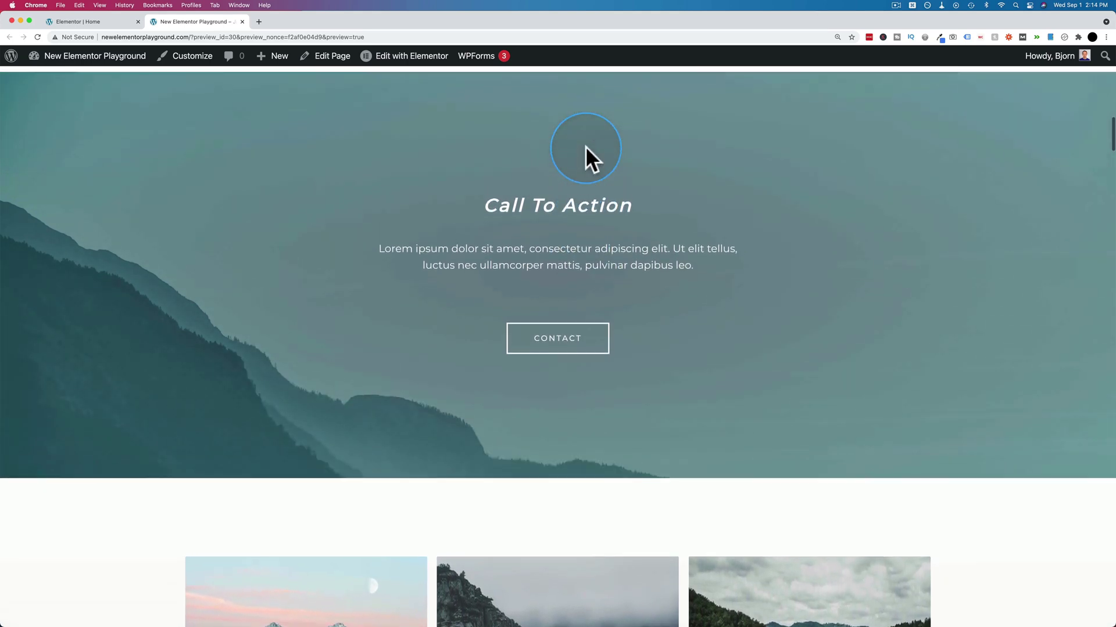
scroll(585, 148, "down", 1)
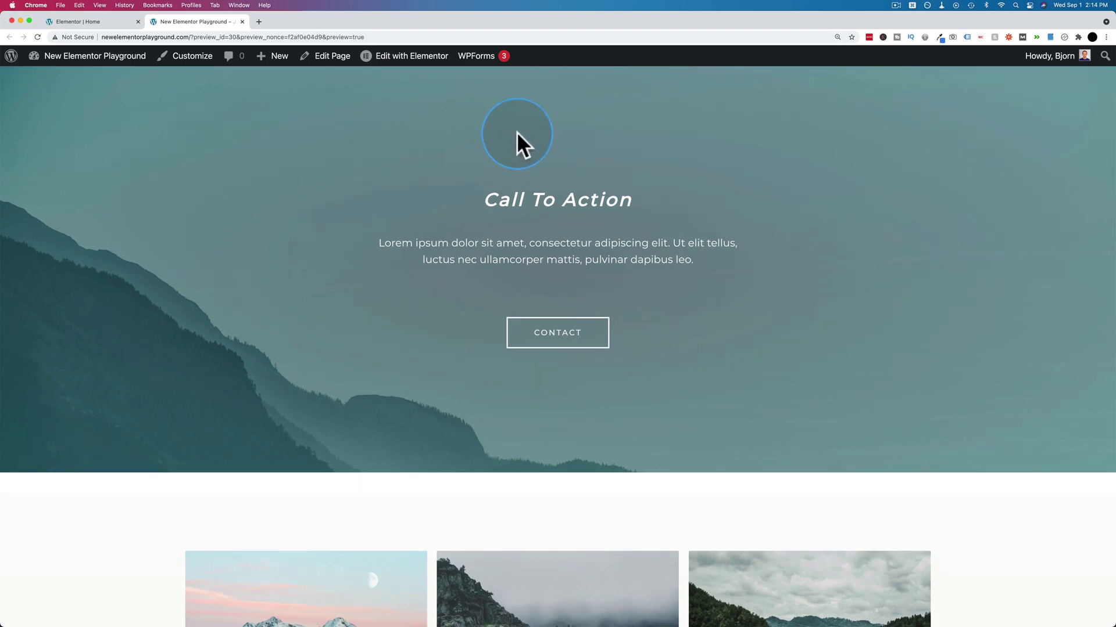
left_click(107, 21)
Drop a trial Menu Anchor from the widget search into Call To Action, then delete it.
scroll(356, 298, "down", 15)
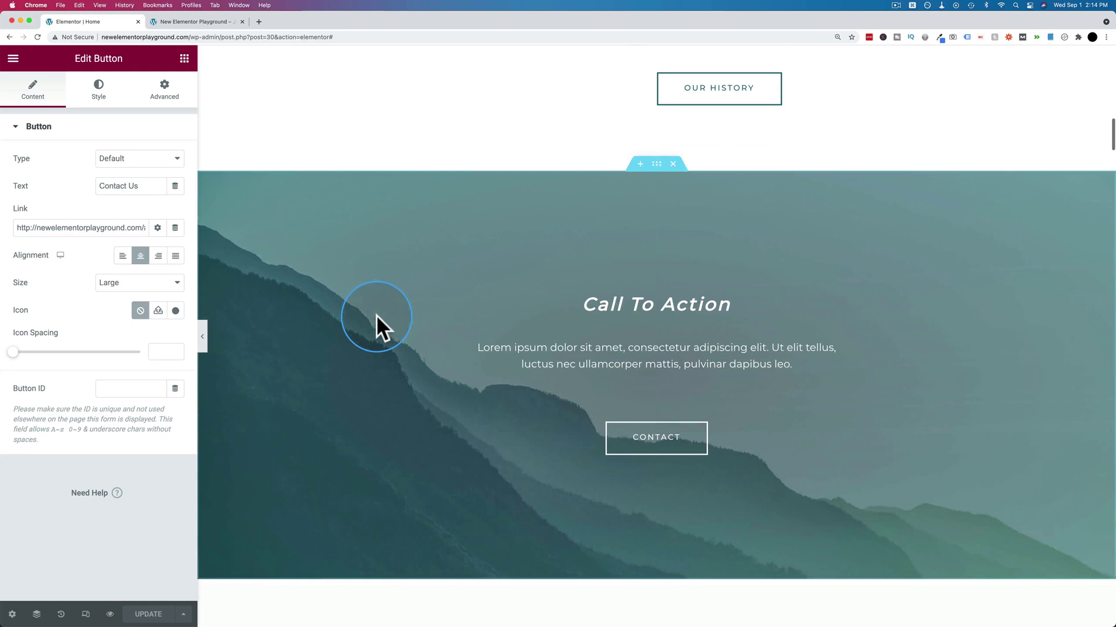
left_click(185, 58)
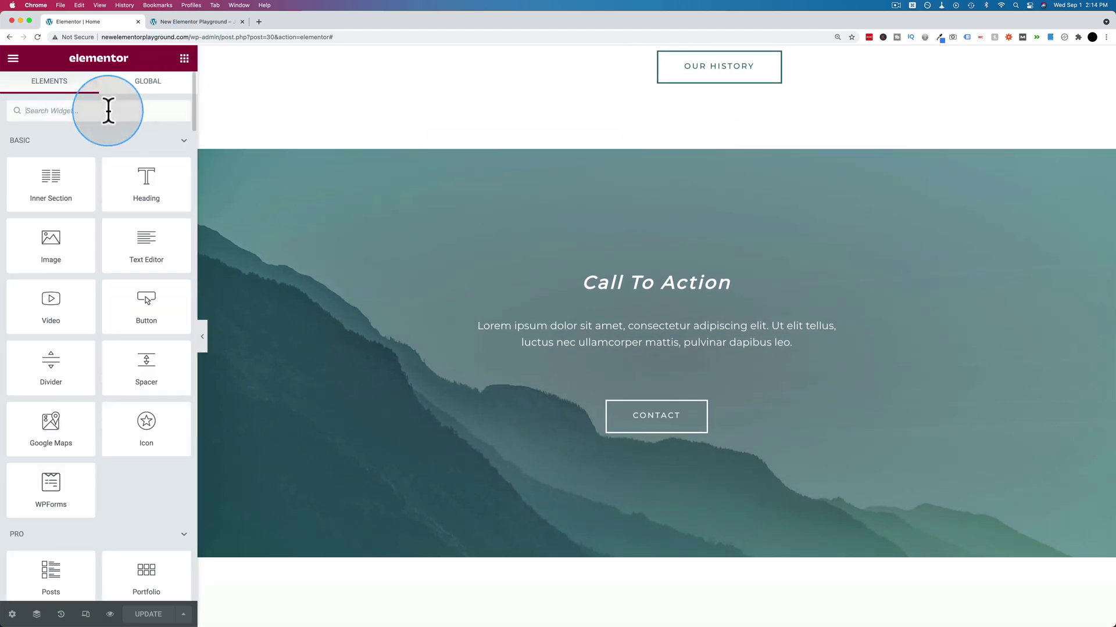
left_click(108, 111)
type("menu")
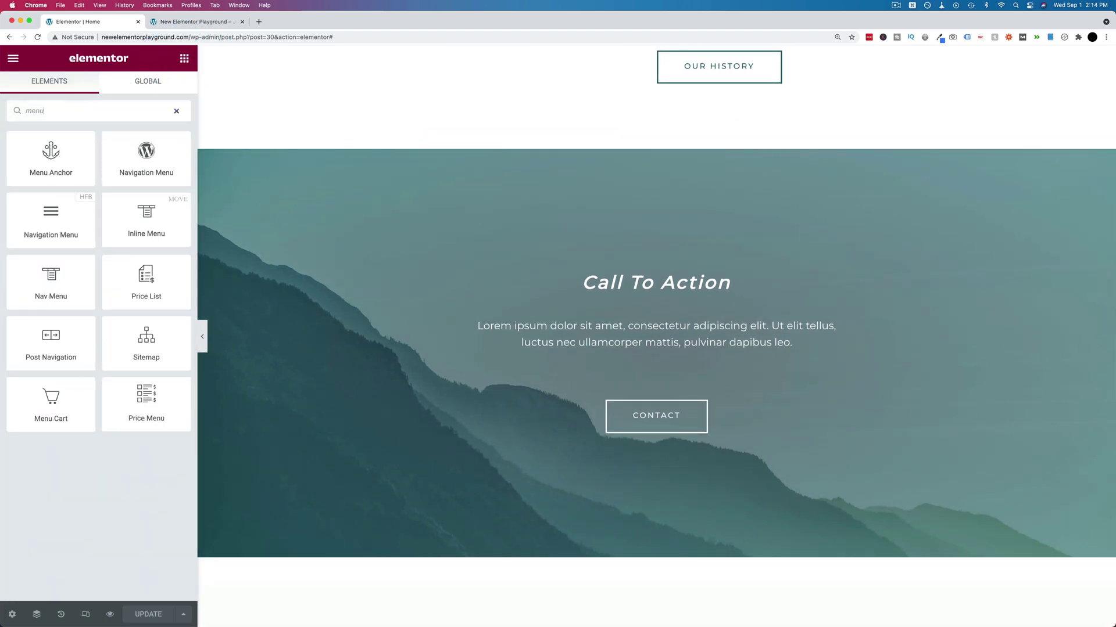
left_click_drag(57, 127, 636, 277)
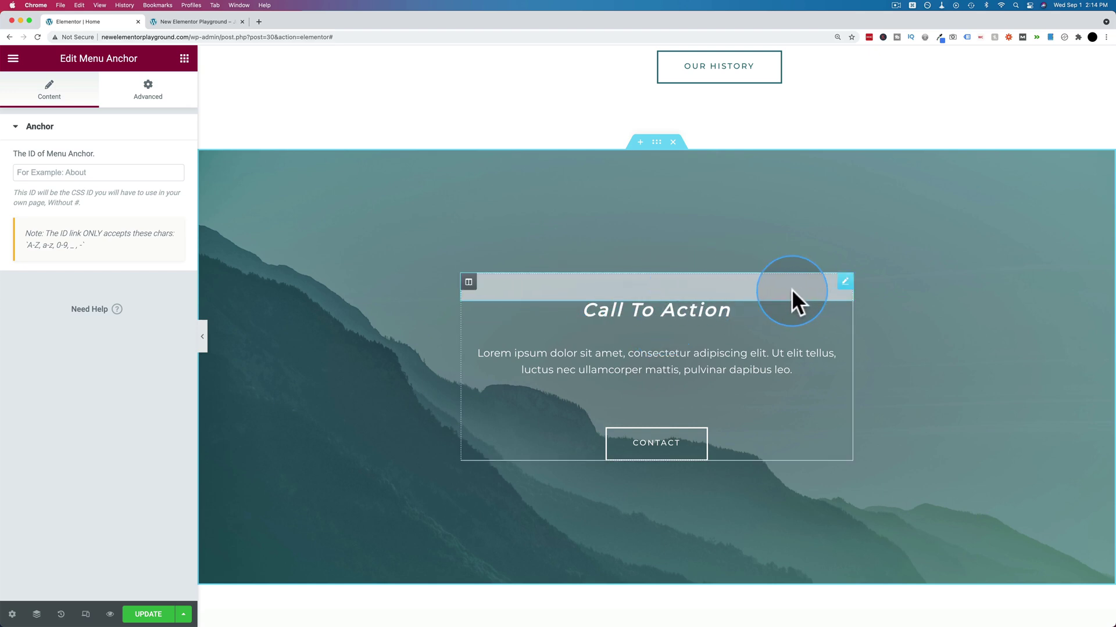
right_click(847, 289)
left_click(872, 476)
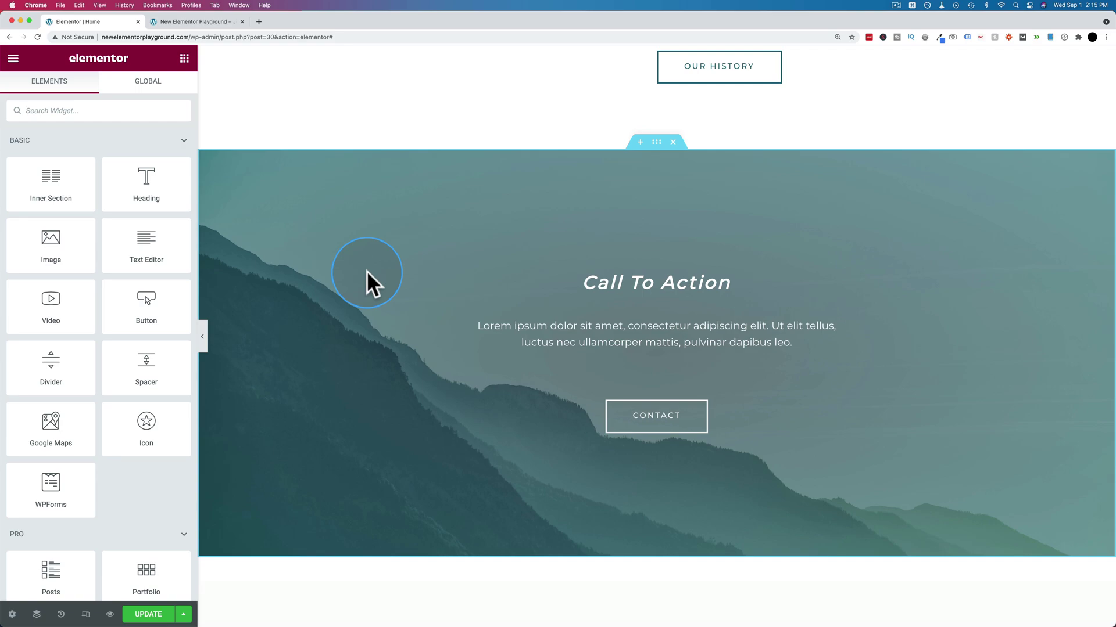
Open the hero's Contact Us button settings to check its full-URL #contact_section link.
scroll(367, 273, "up", 20)
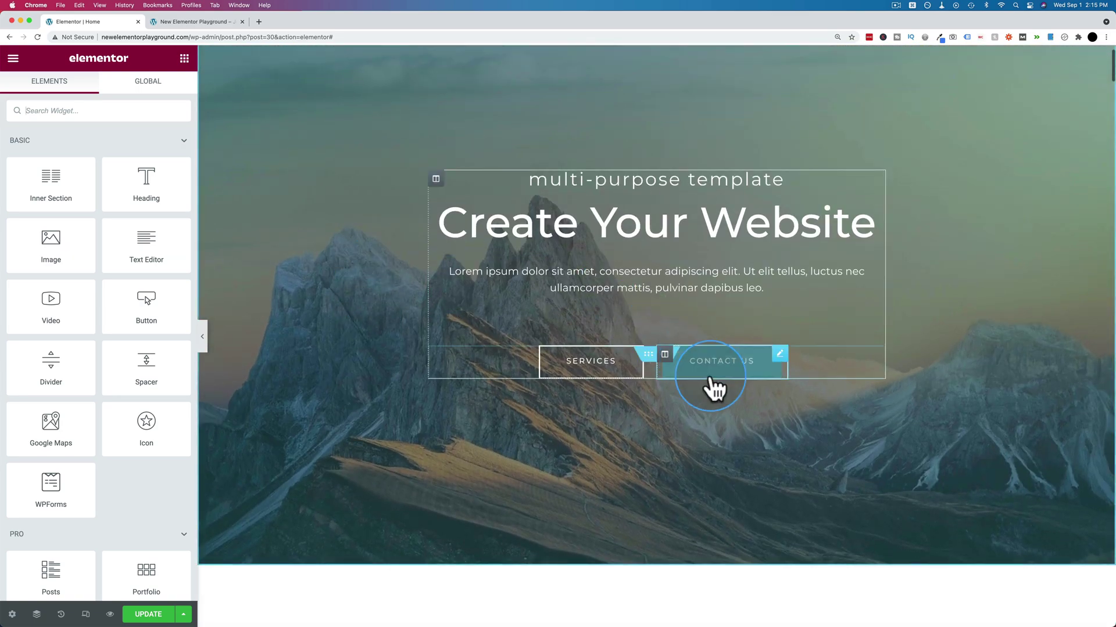
left_click(709, 377)
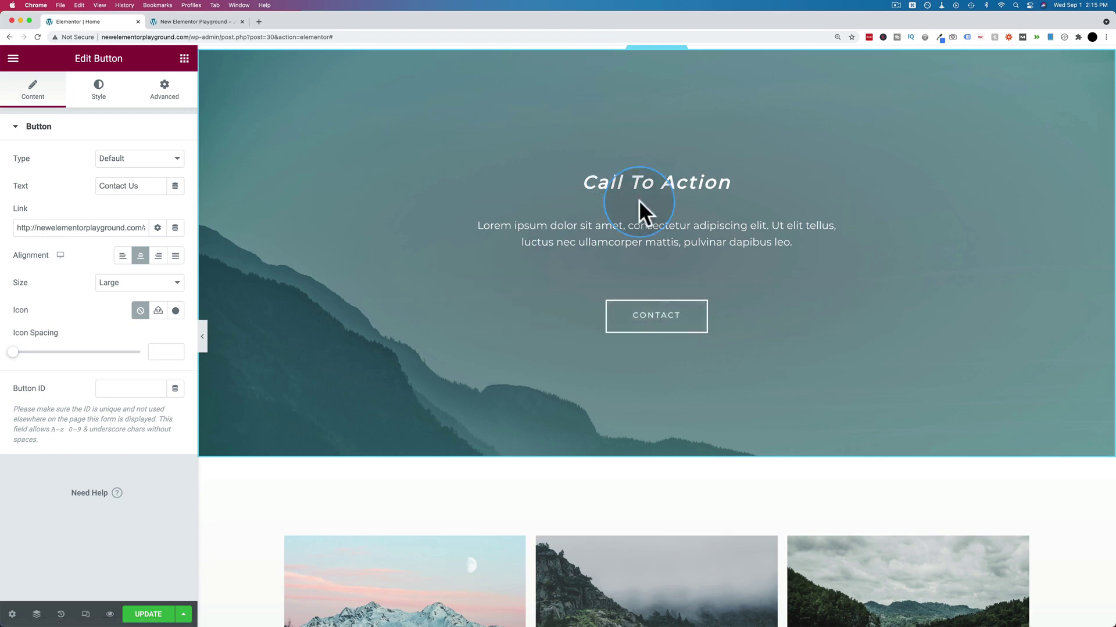
scroll(459, 367, "up", 15)
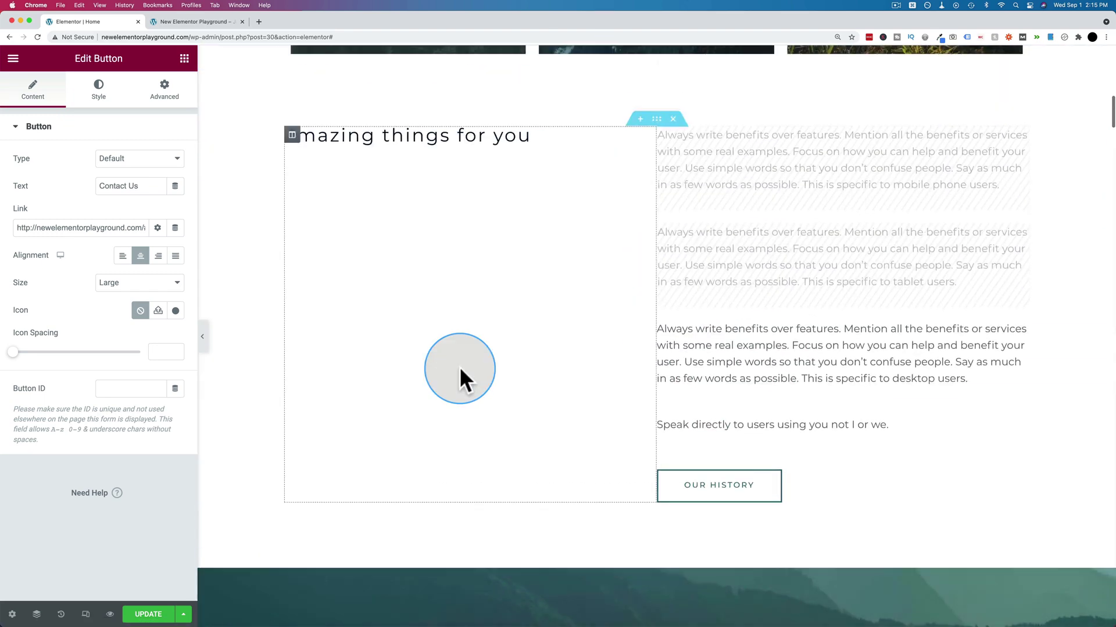
scroll(459, 367, "up", 3)
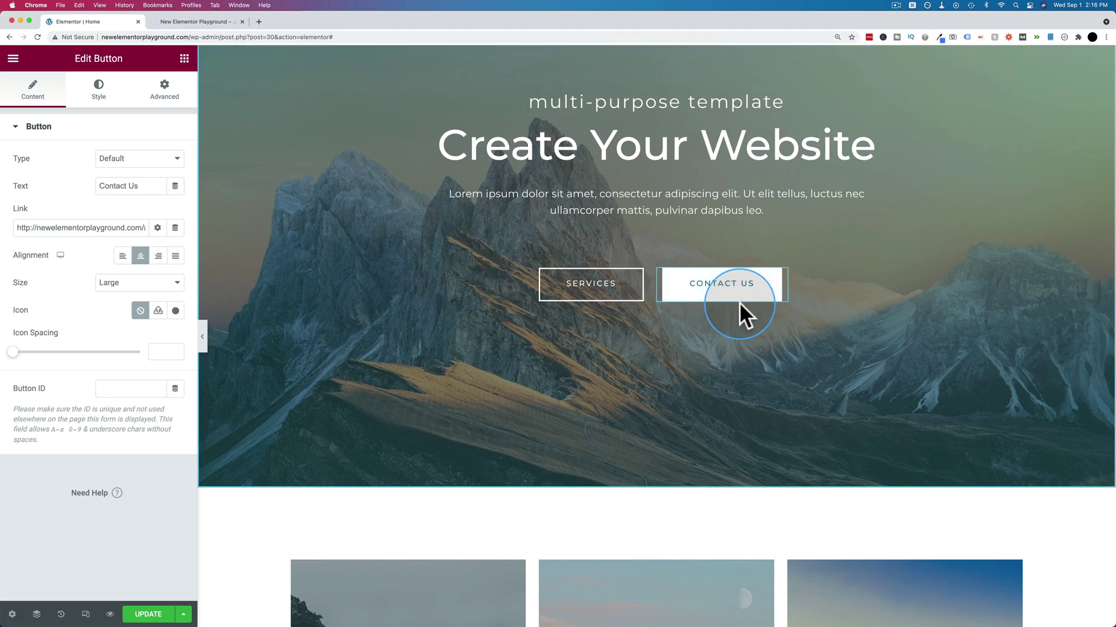
Go to the live Contact page, look over its message form, and open it in Elementor.
left_click(172, 22)
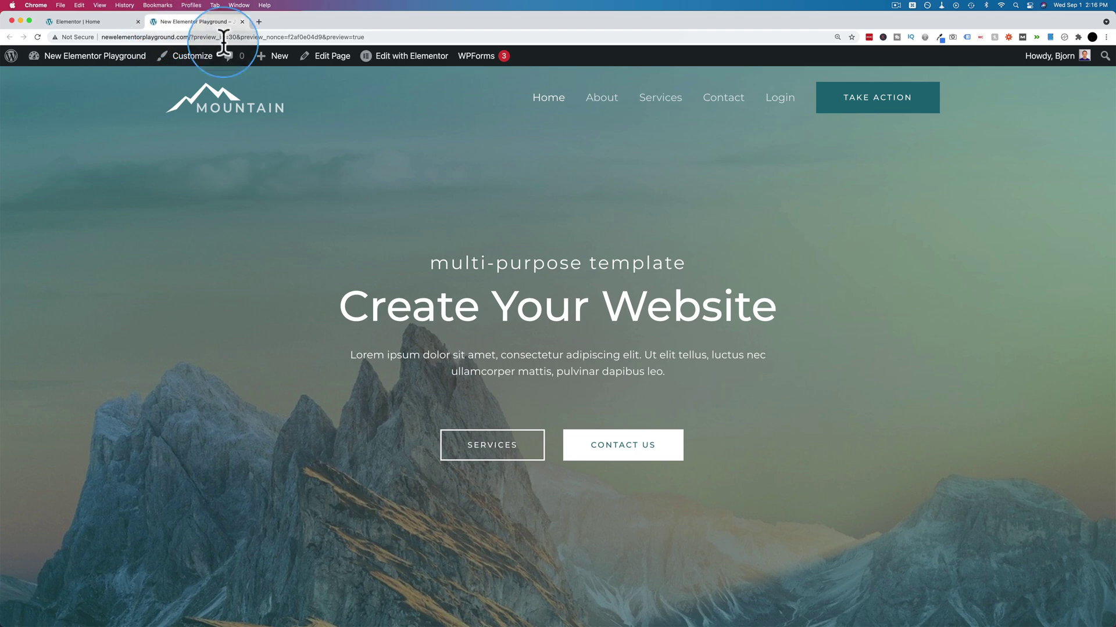
left_click(723, 98)
scroll(505, 227, "down", 6)
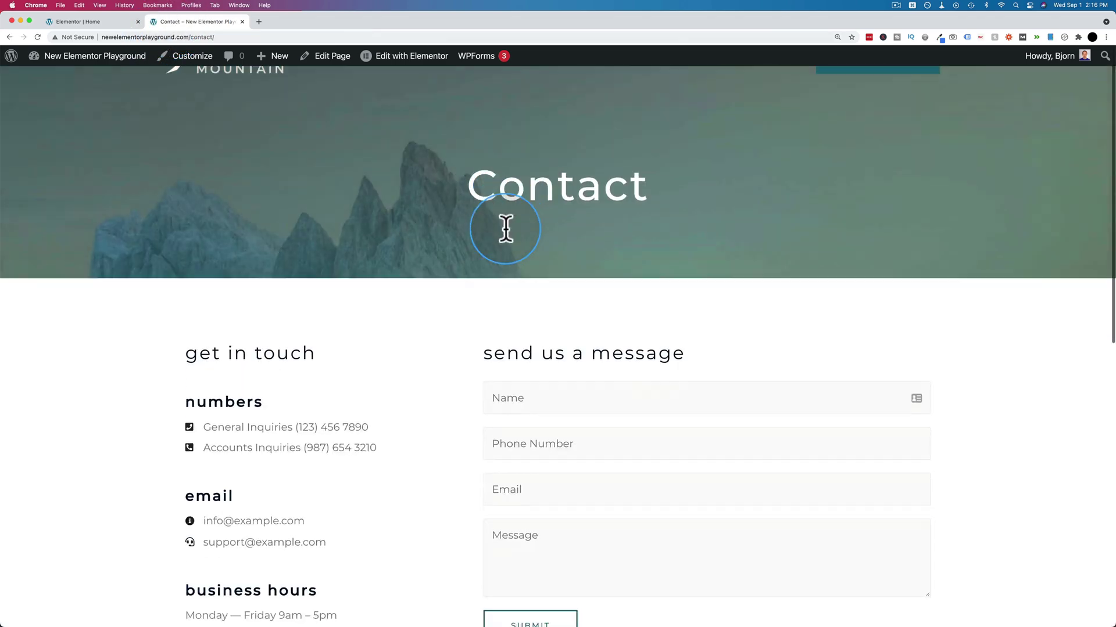
scroll(505, 226, "up", 5)
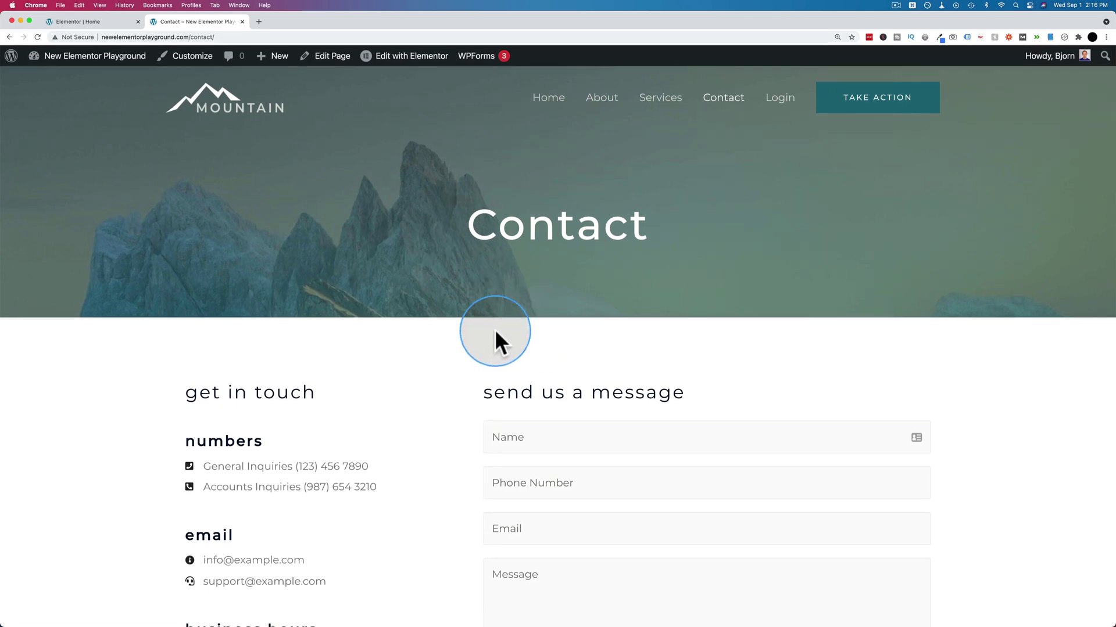
scroll(525, 329, "down", 5)
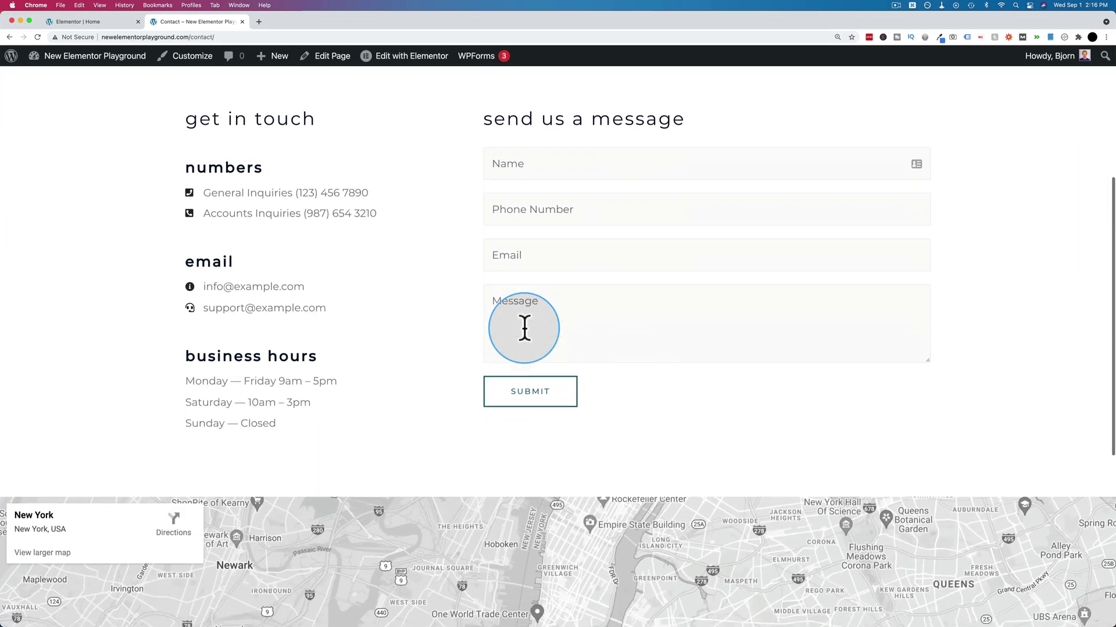
scroll(524, 328, "up", 5)
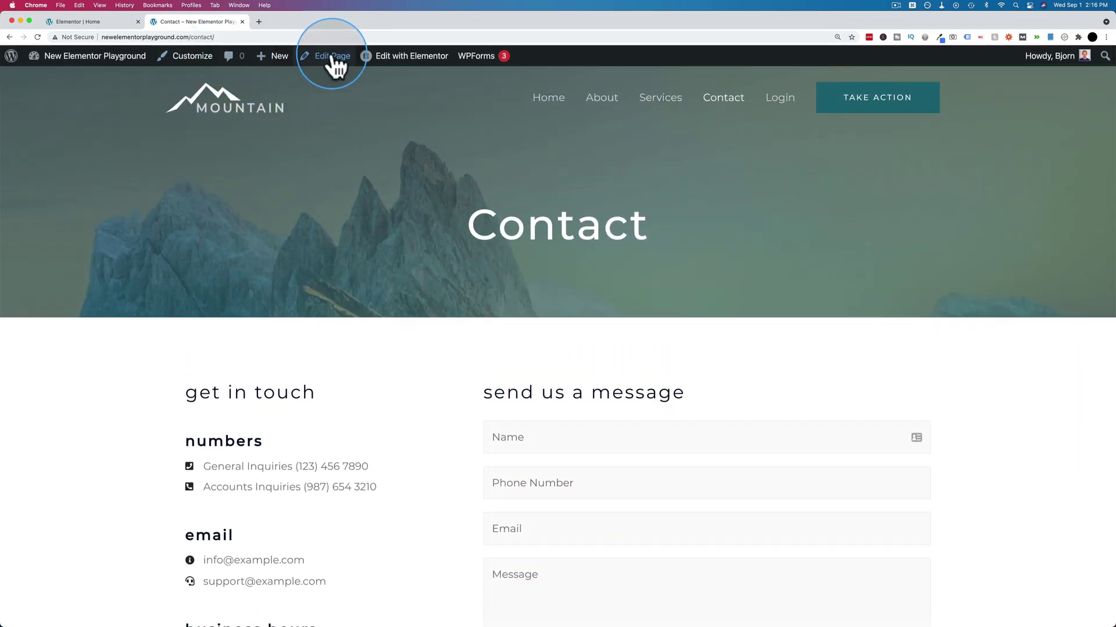
left_click(381, 60)
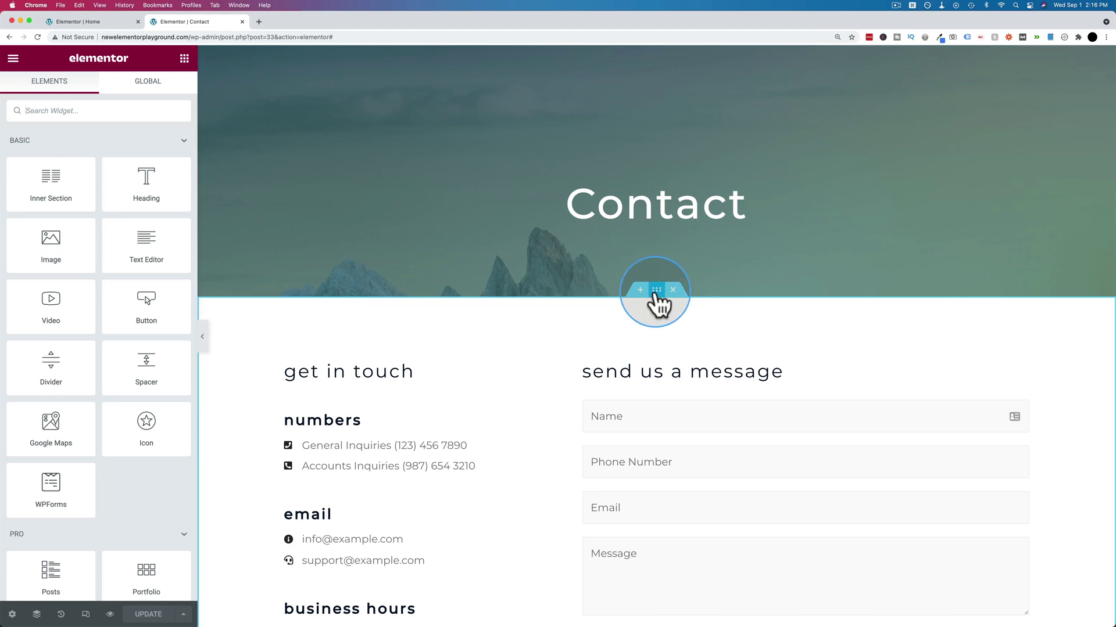
Inspect the form section's CSS ID field, then add a trial Menu Anchor above the message form.
left_click(655, 290)
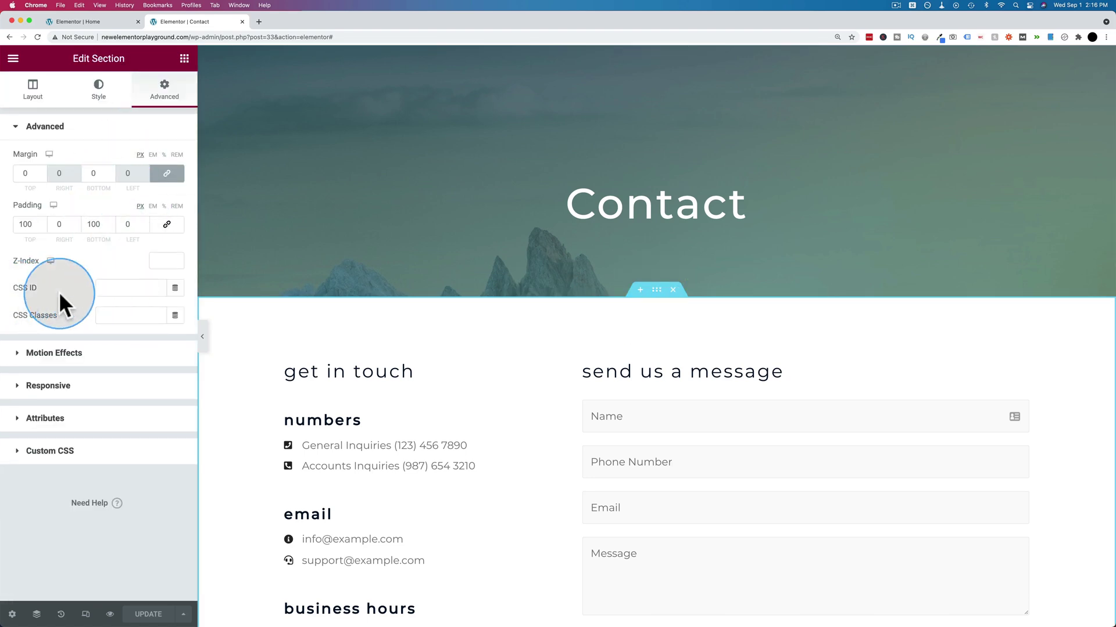
left_click(131, 290)
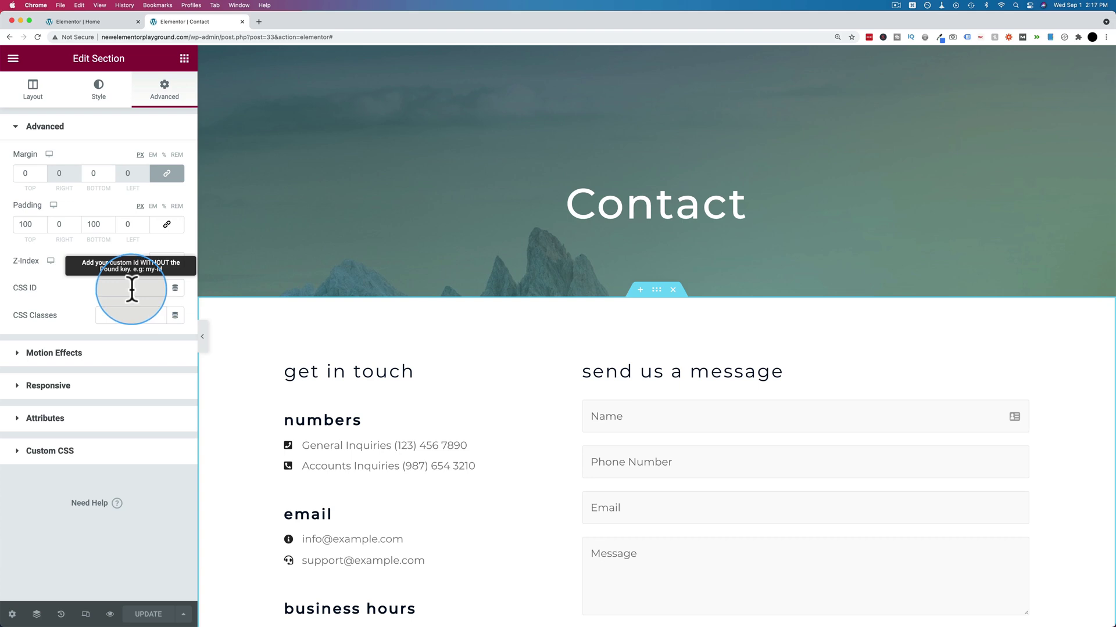
left_click(184, 59)
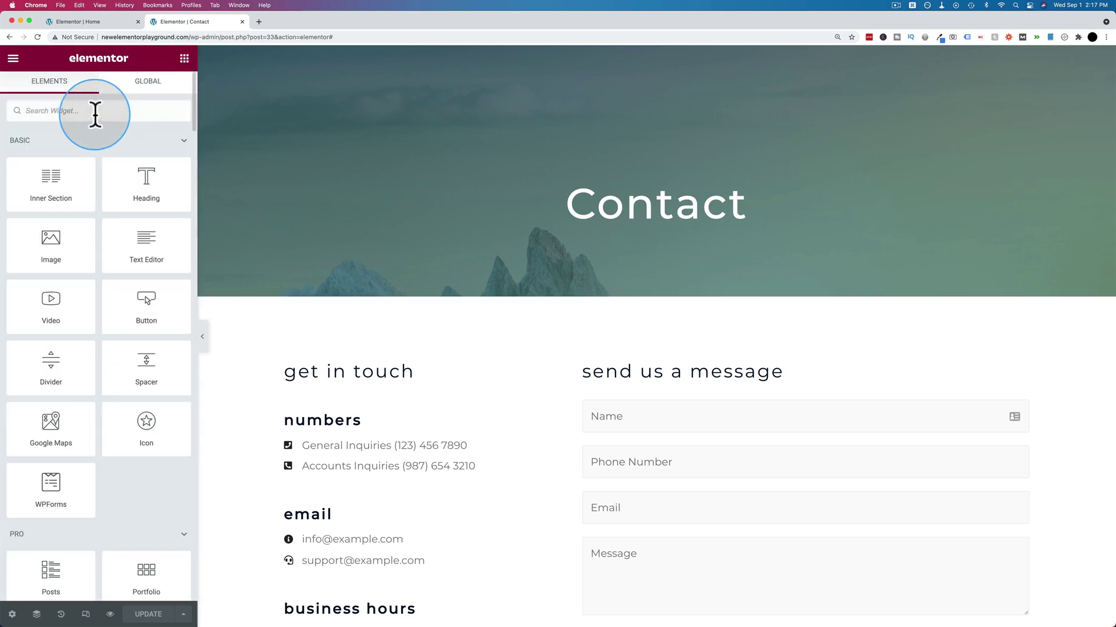
type("menu")
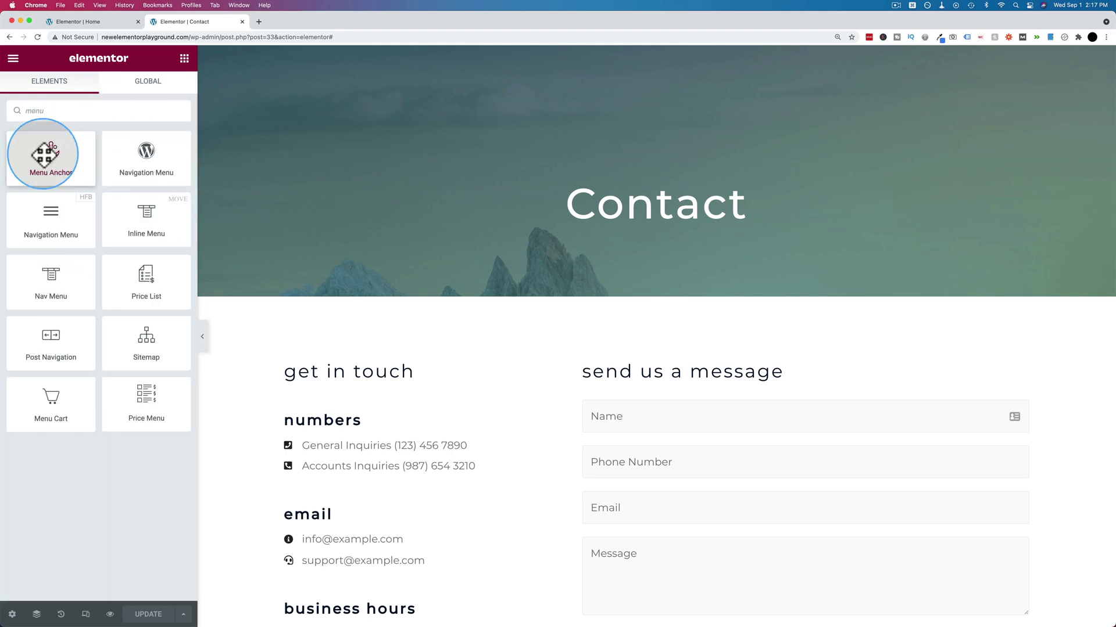
left_click_drag(50, 150, 618, 366)
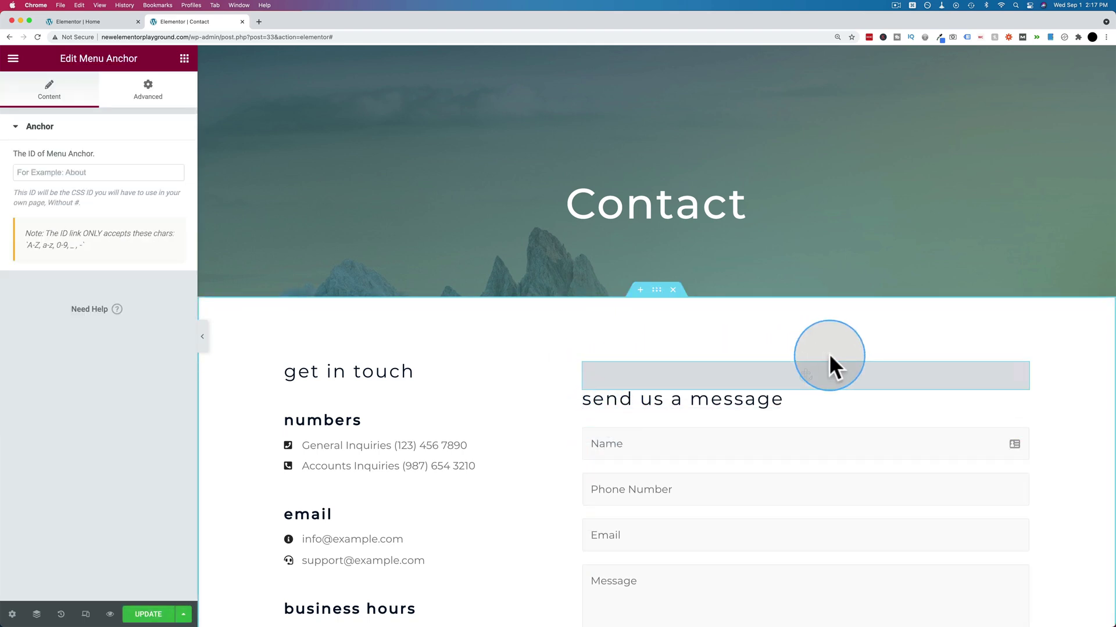
Delete the trial Menu Anchor and return to the form section's Advanced settings.
right_click(1018, 376)
left_click(998, 559)
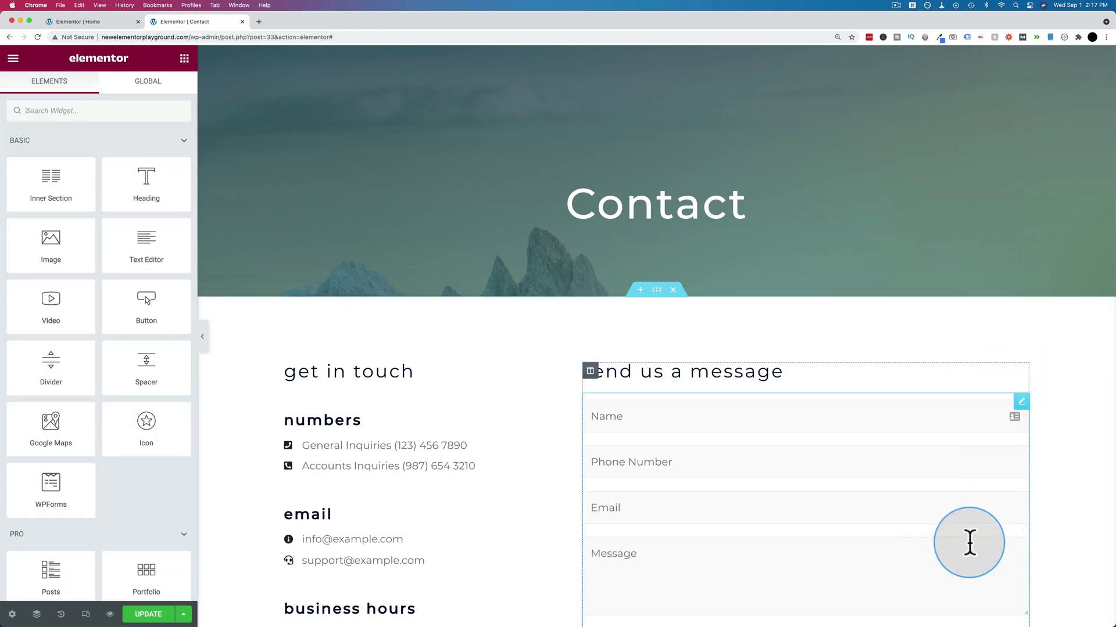
left_click(657, 290)
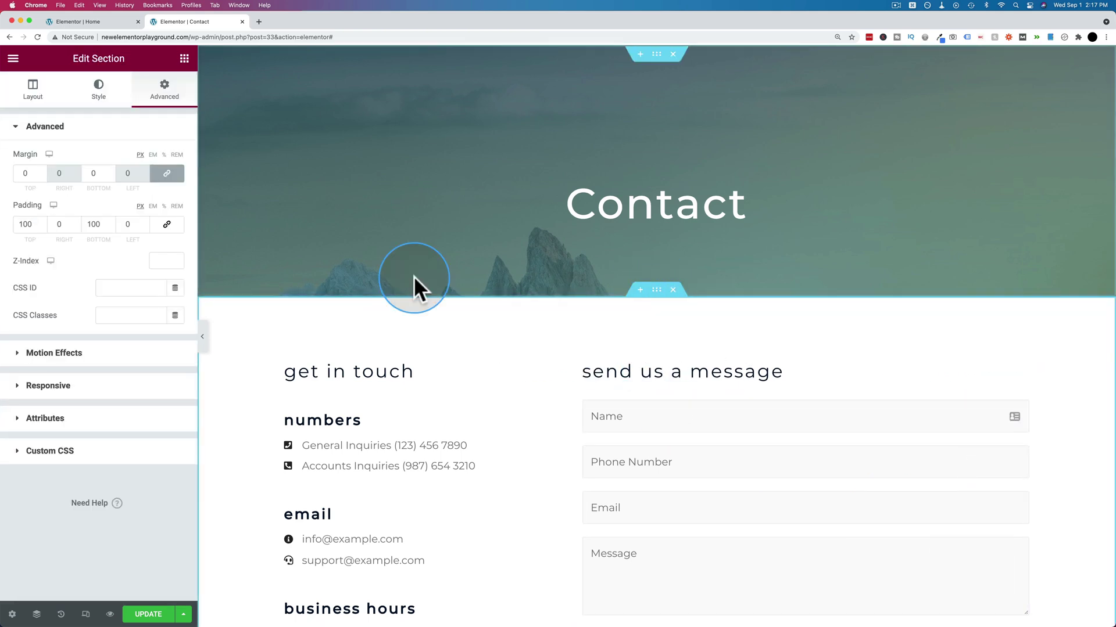
Copy the form section's contact_form CSS ID and save the Contact page with UPDATE.
left_click(84, 179)
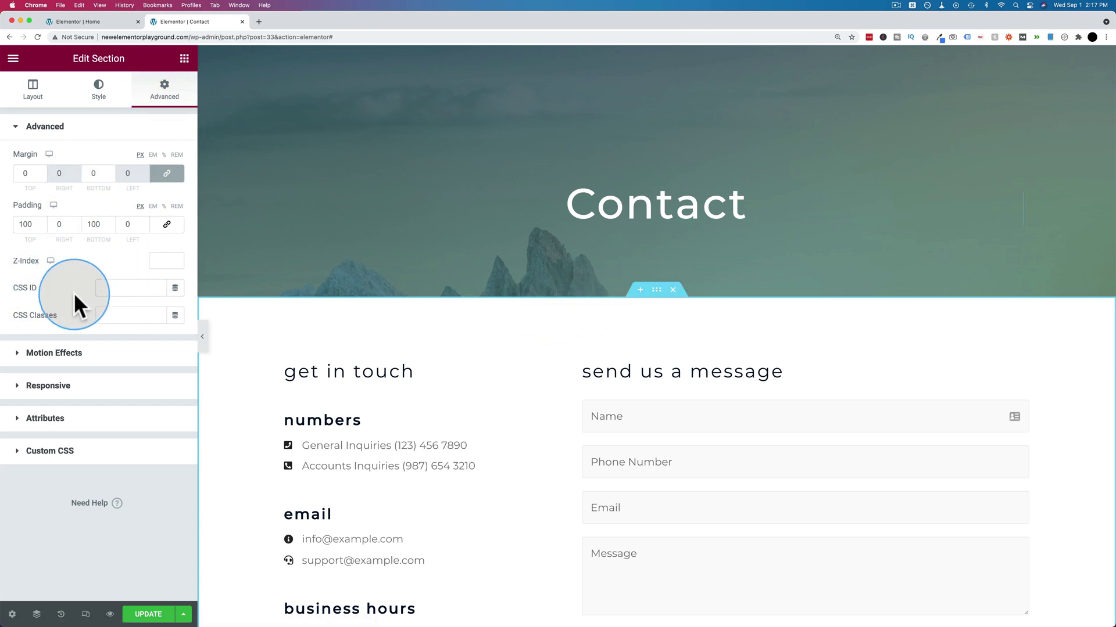
left_click(103, 289)
type("contact_form")
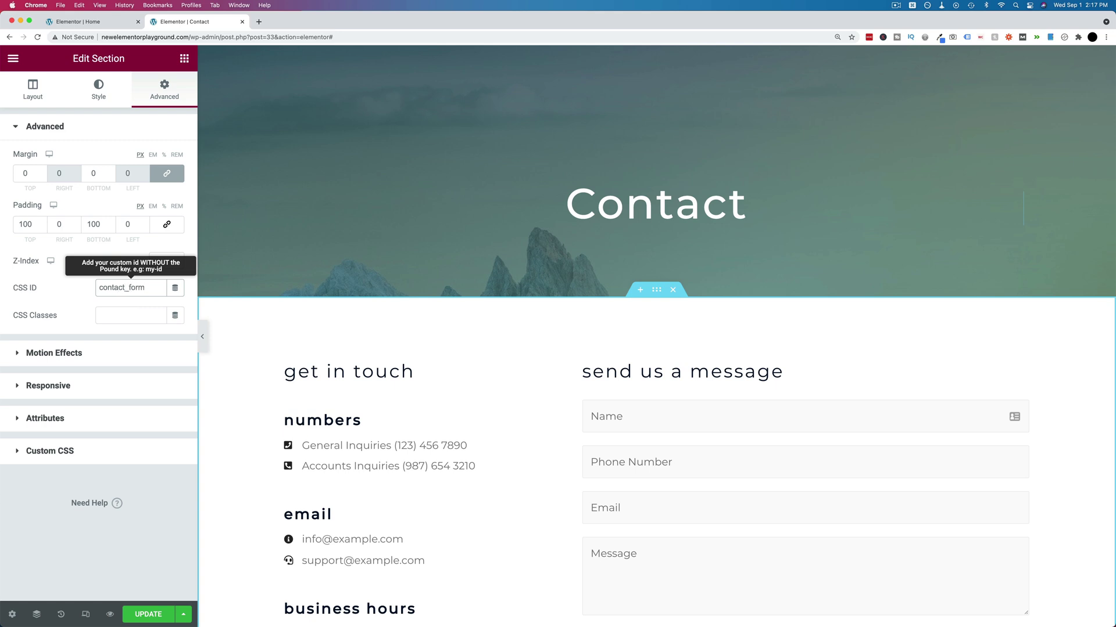
left_click_drag(146, 288, 97, 288)
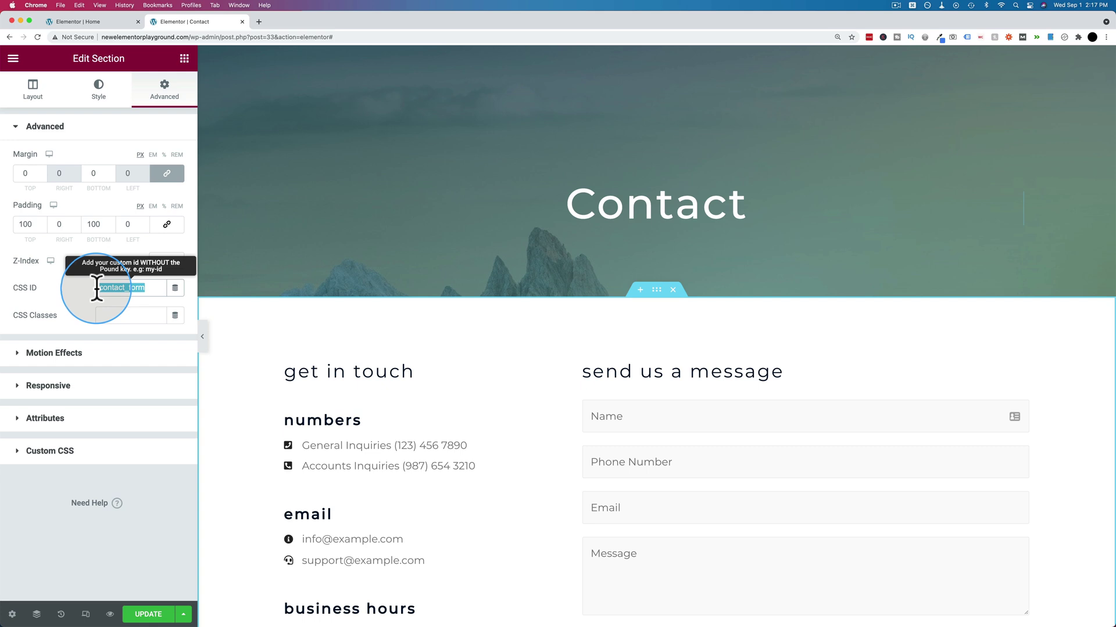
right_click(114, 286)
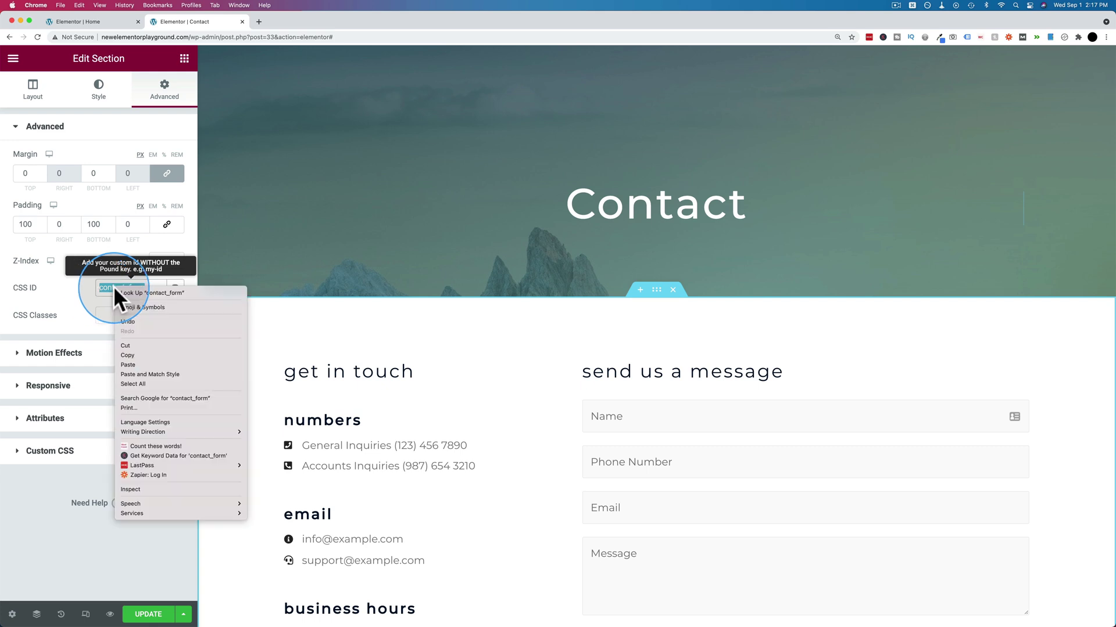
left_click(138, 355)
left_click(145, 615)
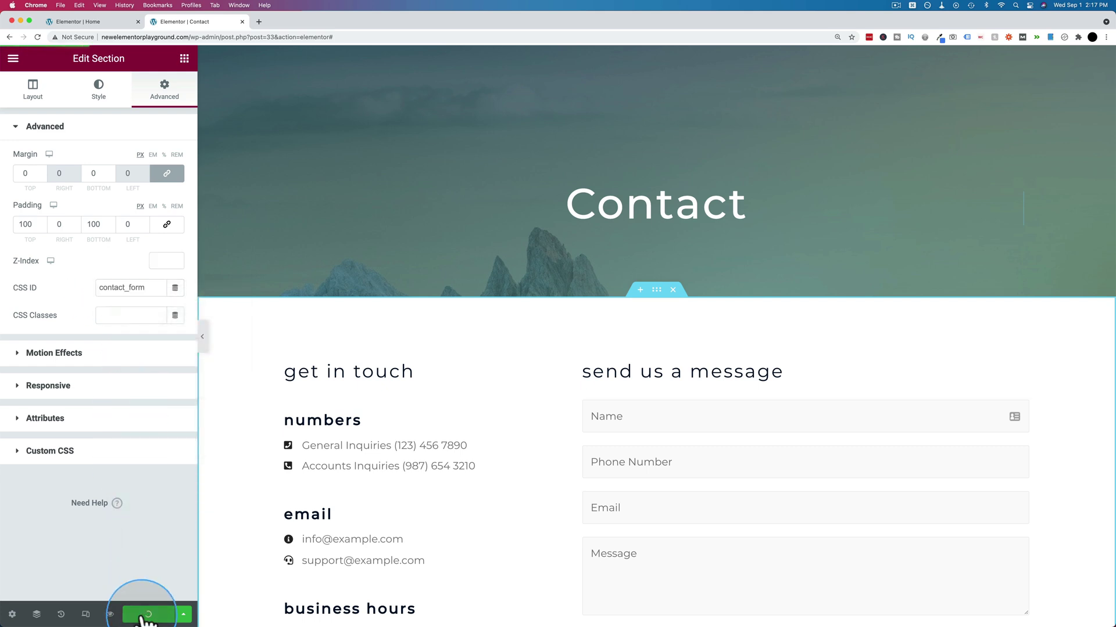
In the Home page editor, clear the Contact Us button's existing link.
left_click(107, 22)
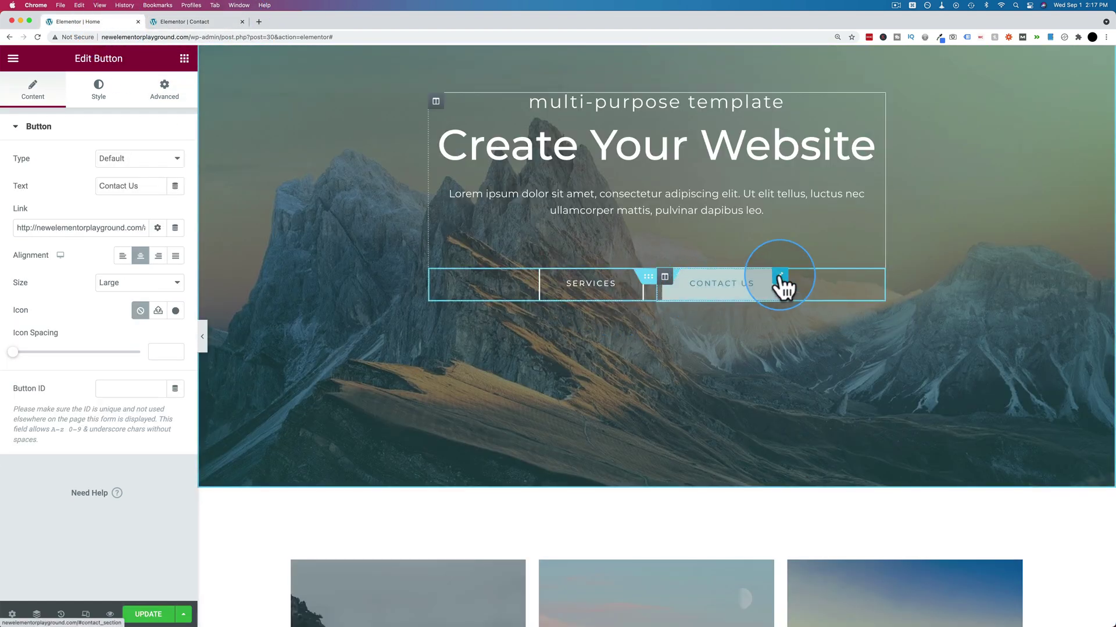
left_click_drag(92, 227, 134, 227)
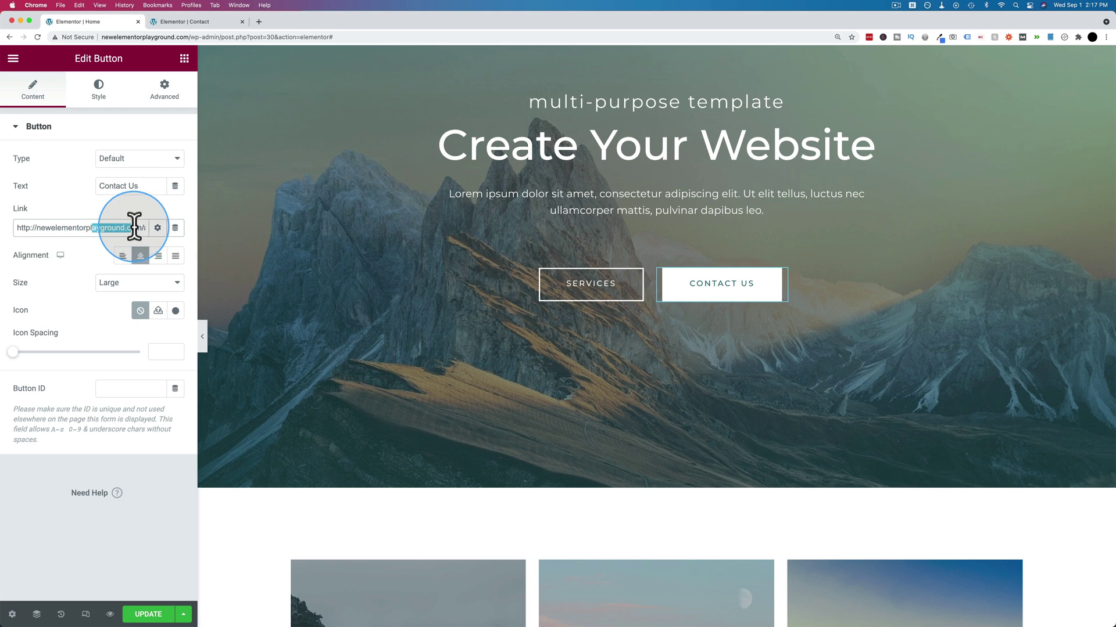
key("super+a")
key("BackSpace")
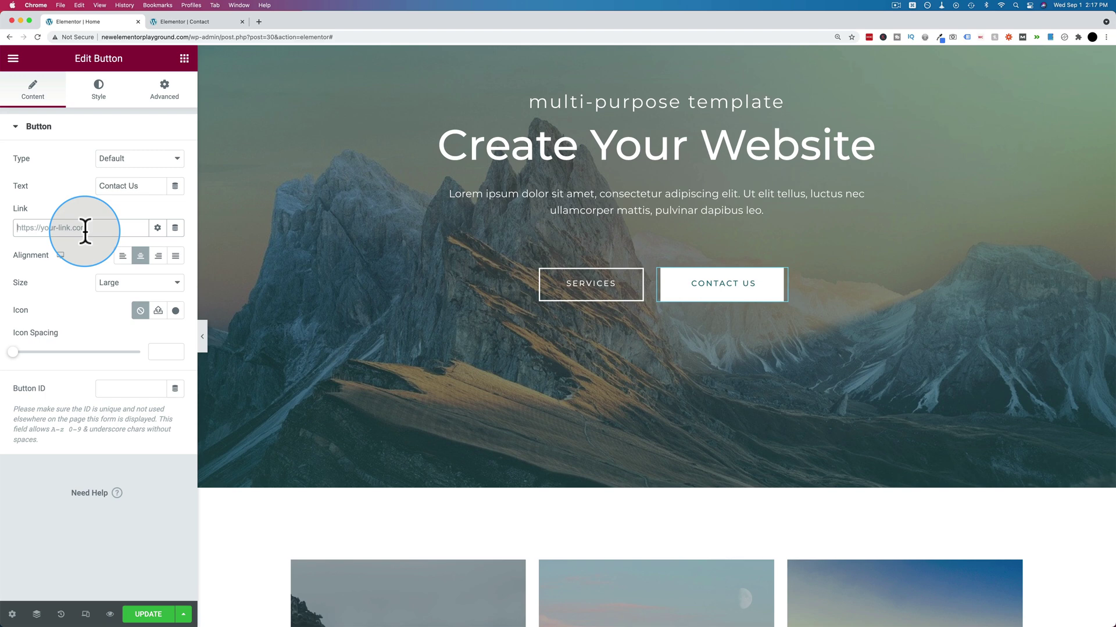
Set the button's link to the Contact page via the 'contac' suggestion.
left_click(193, 20)
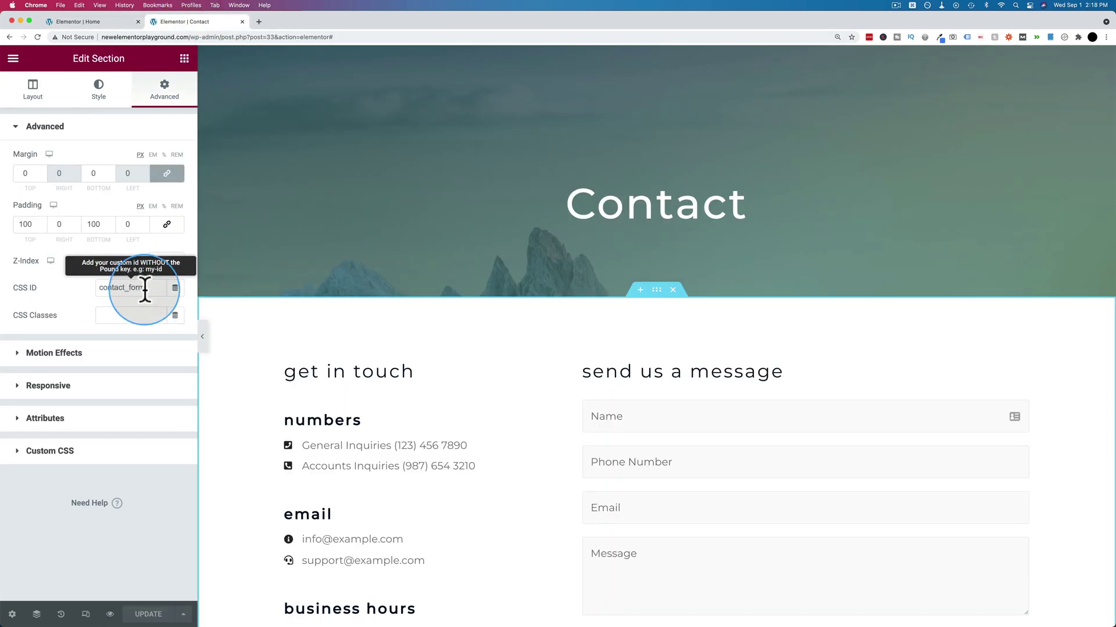
left_click(97, 23)
left_click(92, 228)
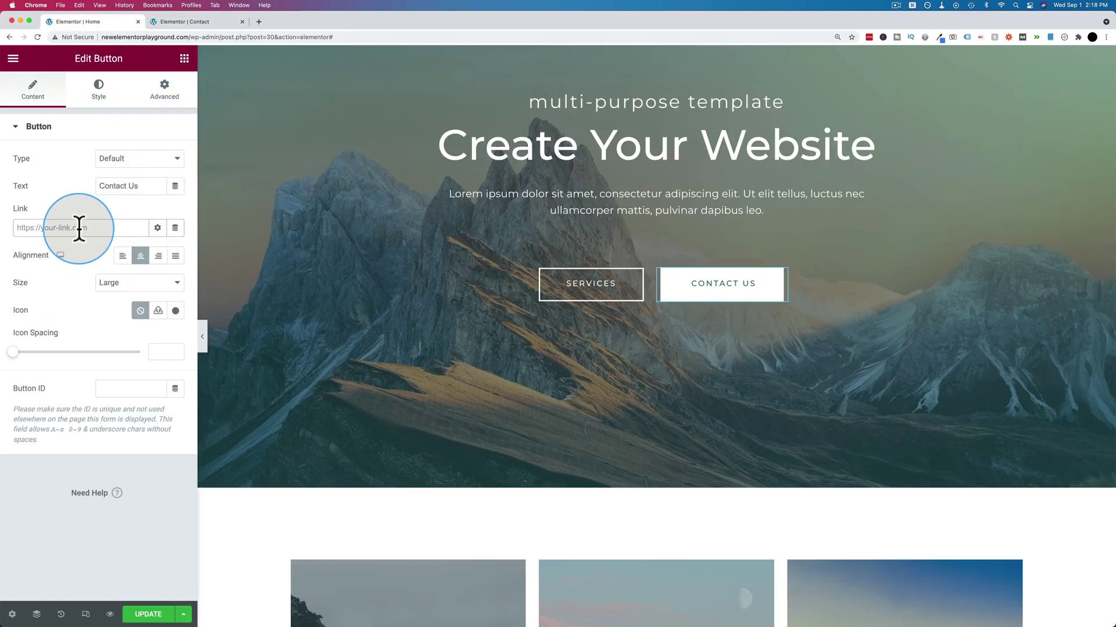
type("contac")
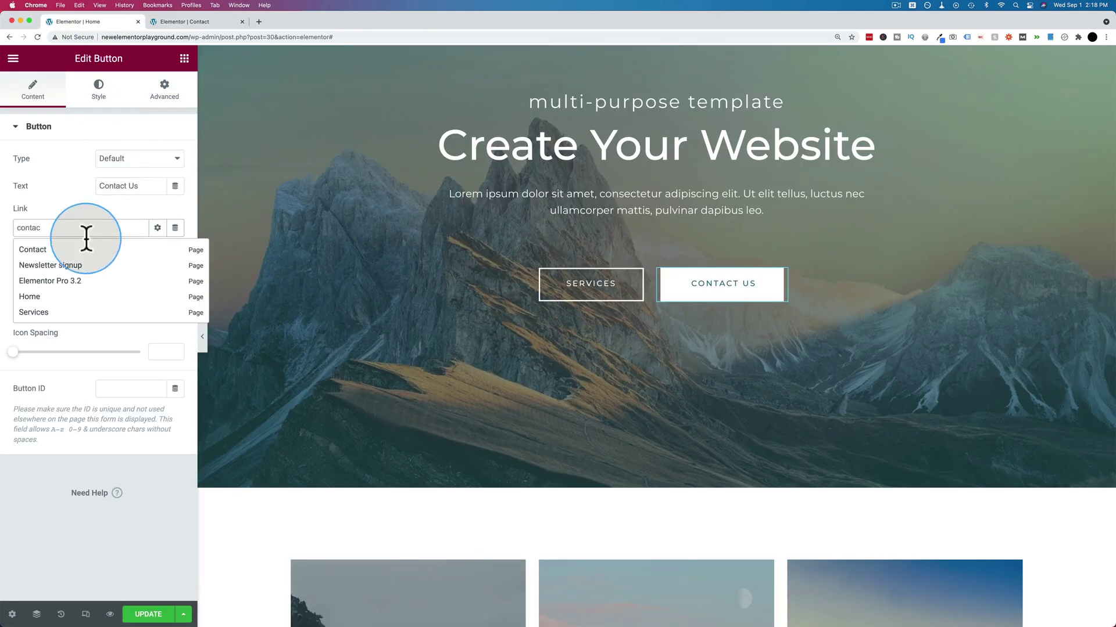
left_click(26, 251)
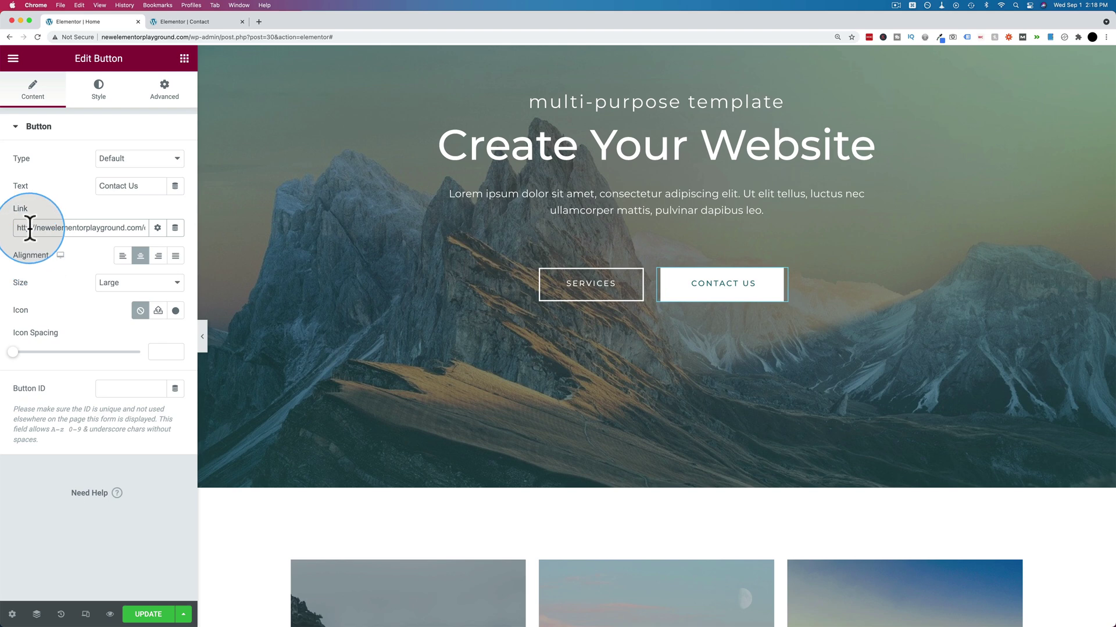
left_click_drag(19, 227, 142, 227)
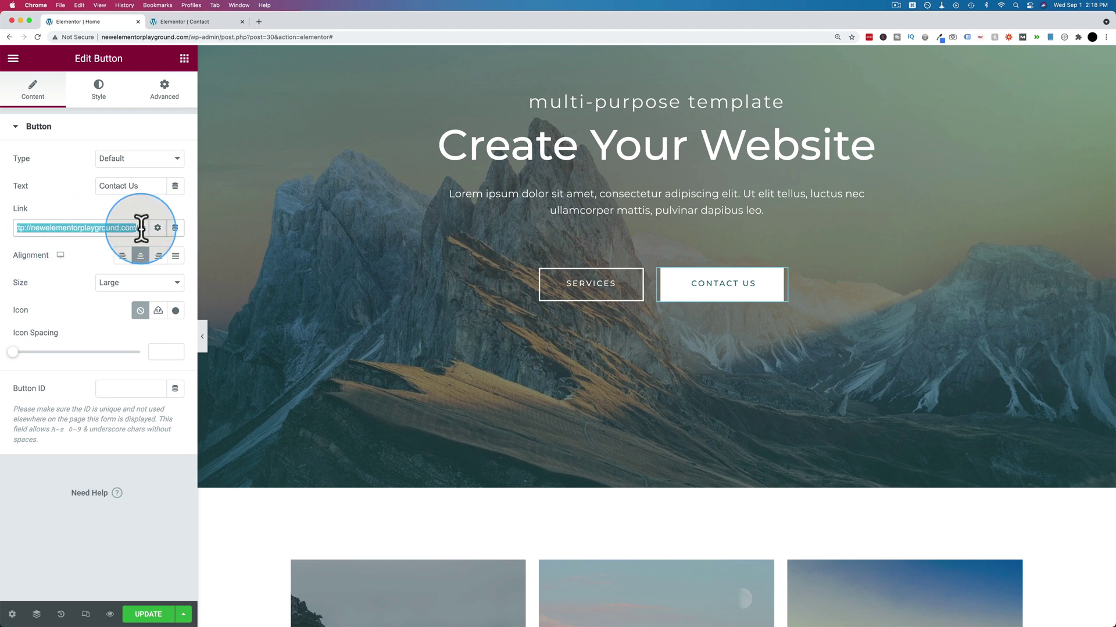
left_click(125, 228)
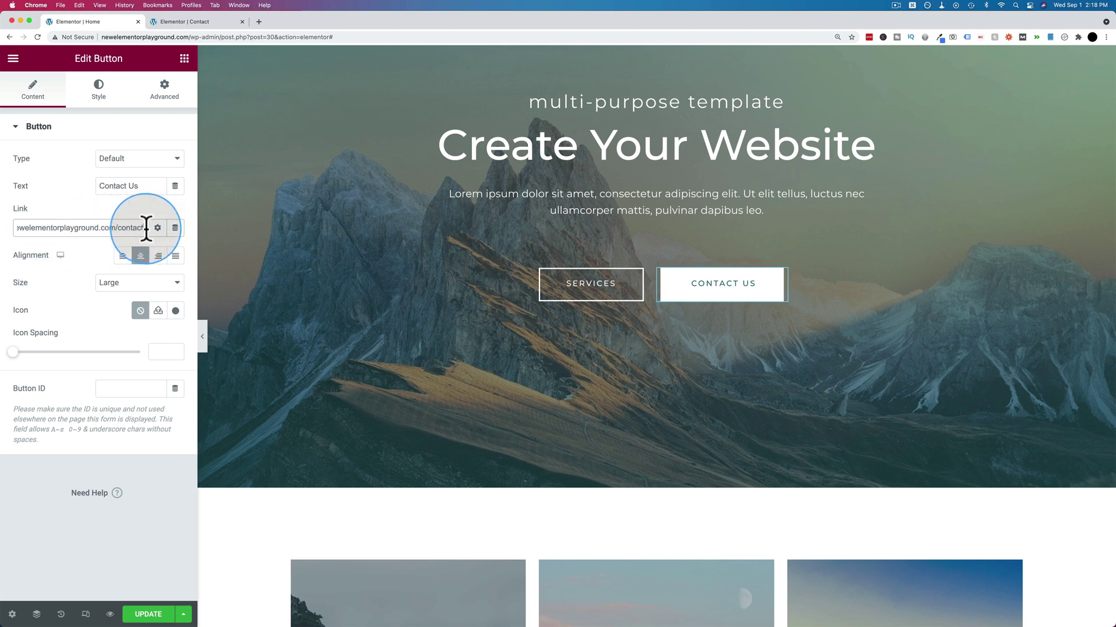
Append #contact_form to the Contact page link and save the home page.
left_click(146, 248)
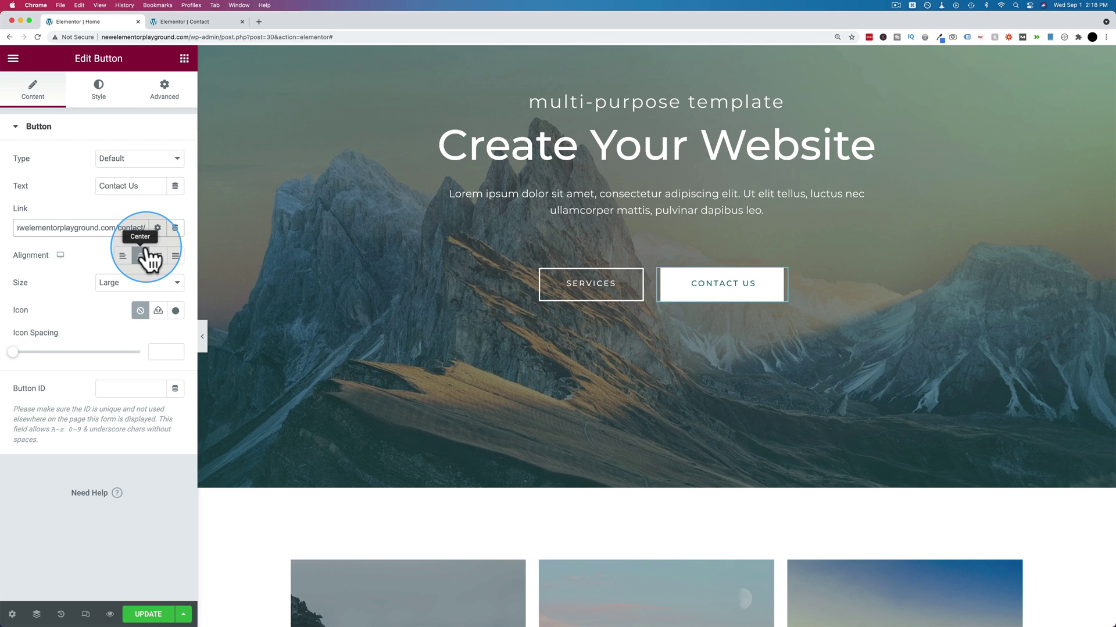
left_click(120, 230)
type("#")
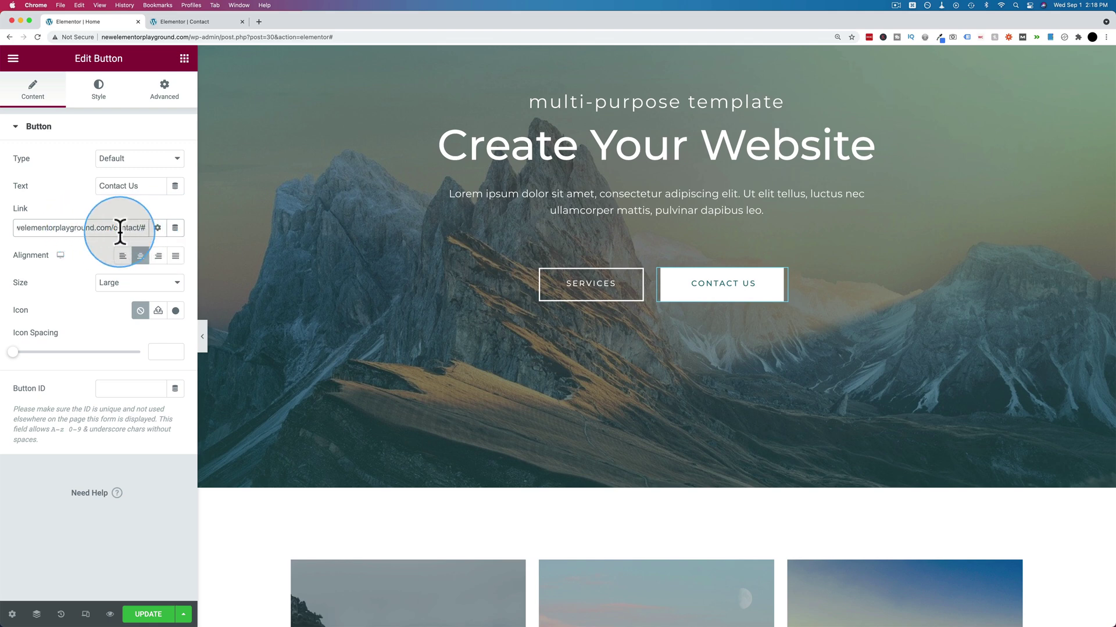
type("contact_form")
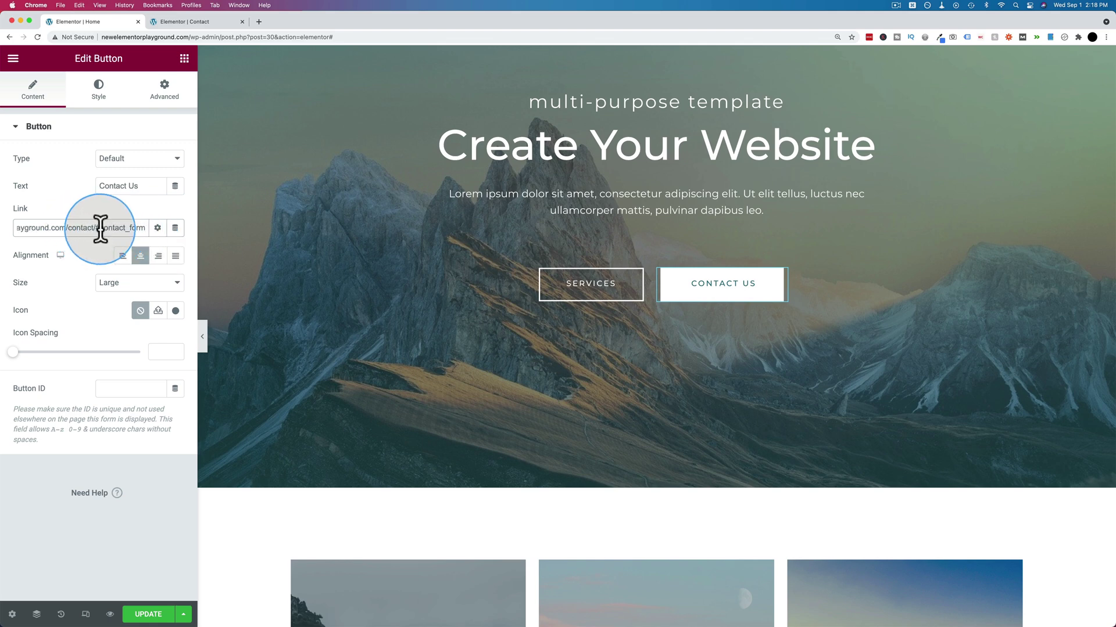
left_click_drag(100, 228, 145, 227)
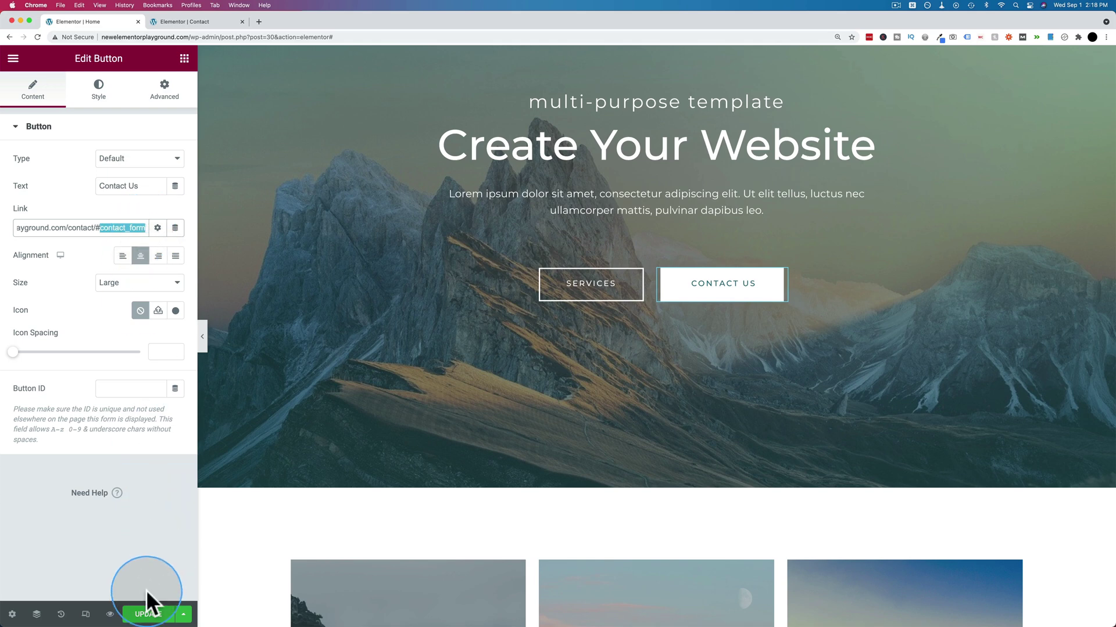
left_click(146, 614)
left_click(203, 22)
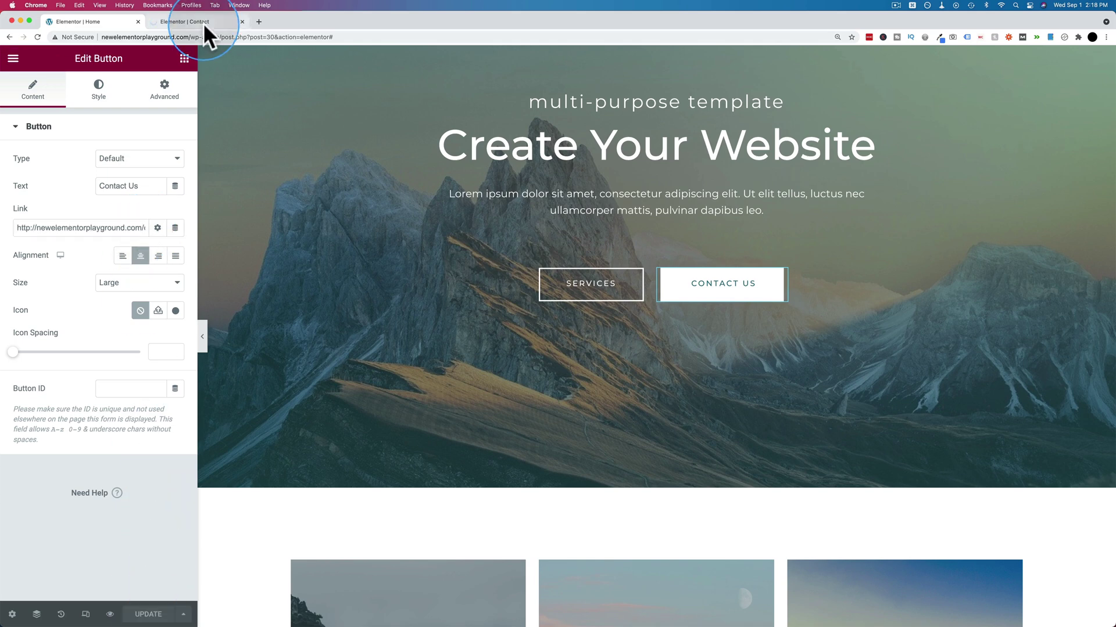
On the live home page, click CONTACT US and confirm it lands at the send-us-a-message form.
key("super+bracketleft")
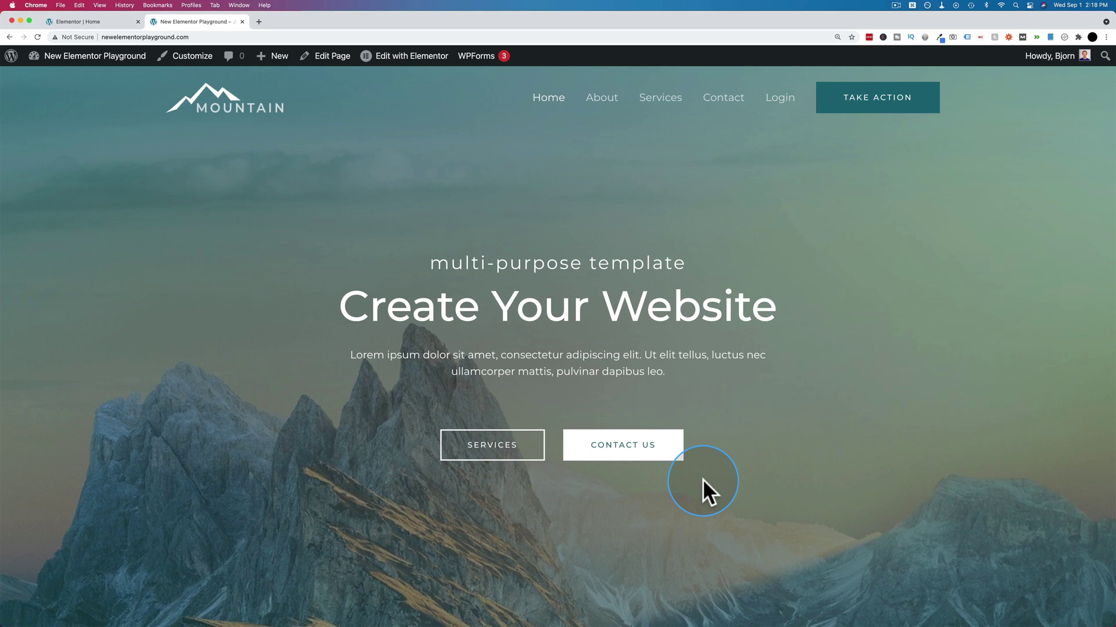
left_click(622, 457)
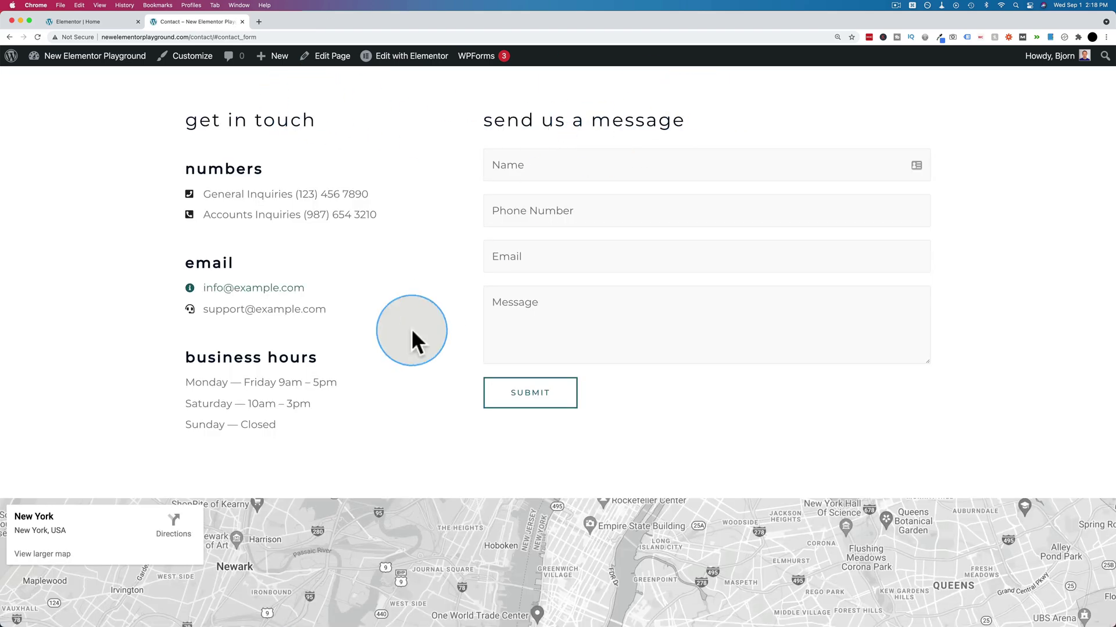
scroll(403, 336, "up", 3)
scroll(403, 336, "down", 3)
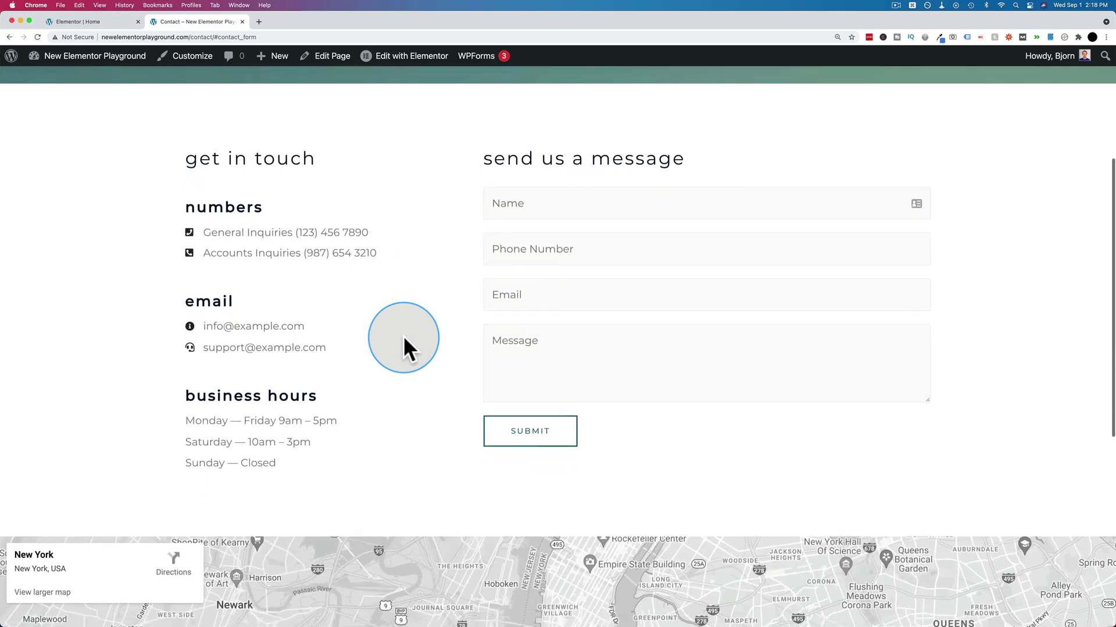
scroll(403, 336, "up", 1)
scroll(403, 336, "up", 4)
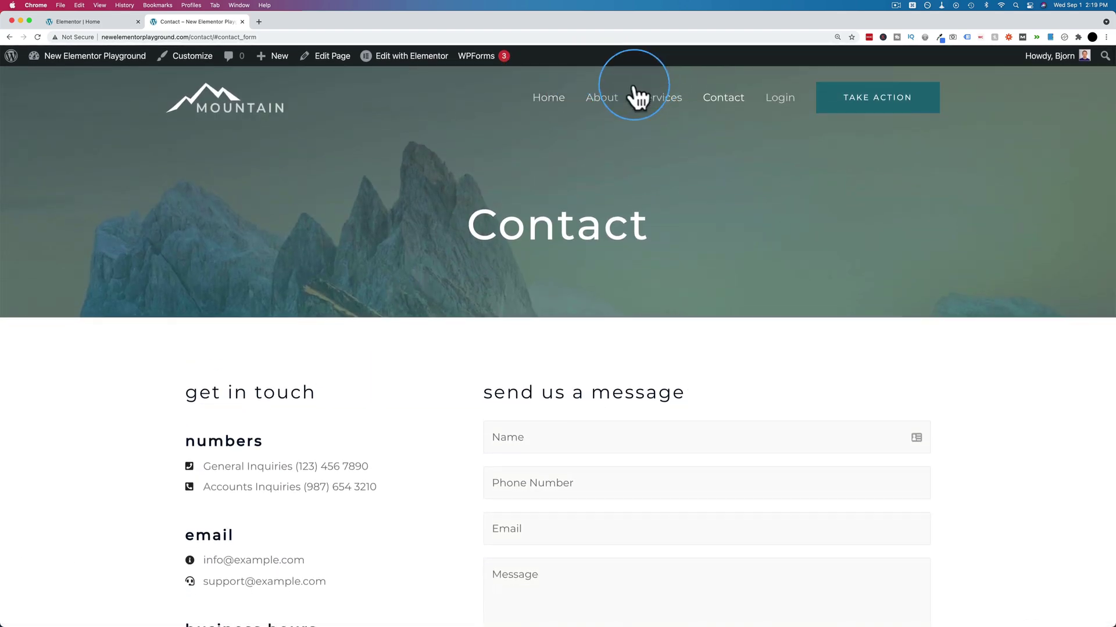
scroll(546, 142, "down", 5)
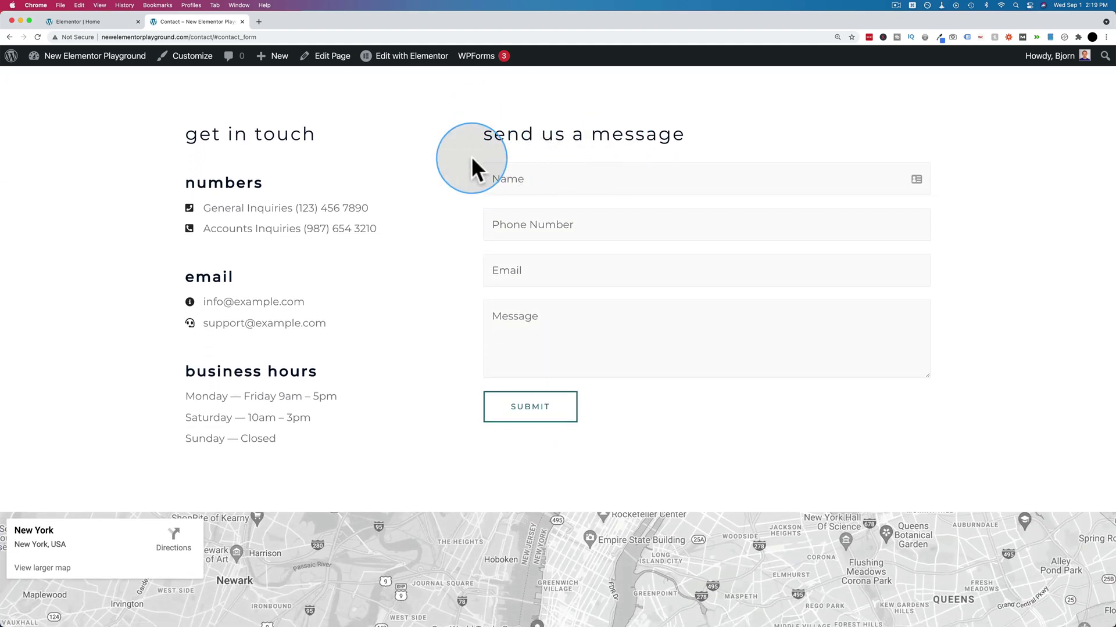
scroll(472, 158, "down", 1)
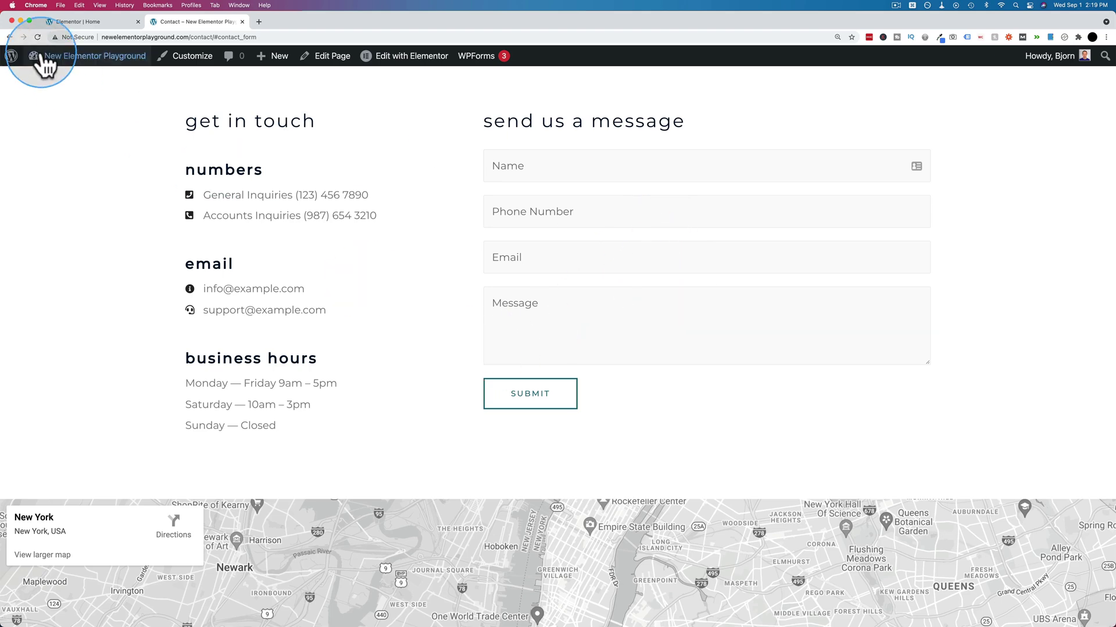
left_click(73, 22)
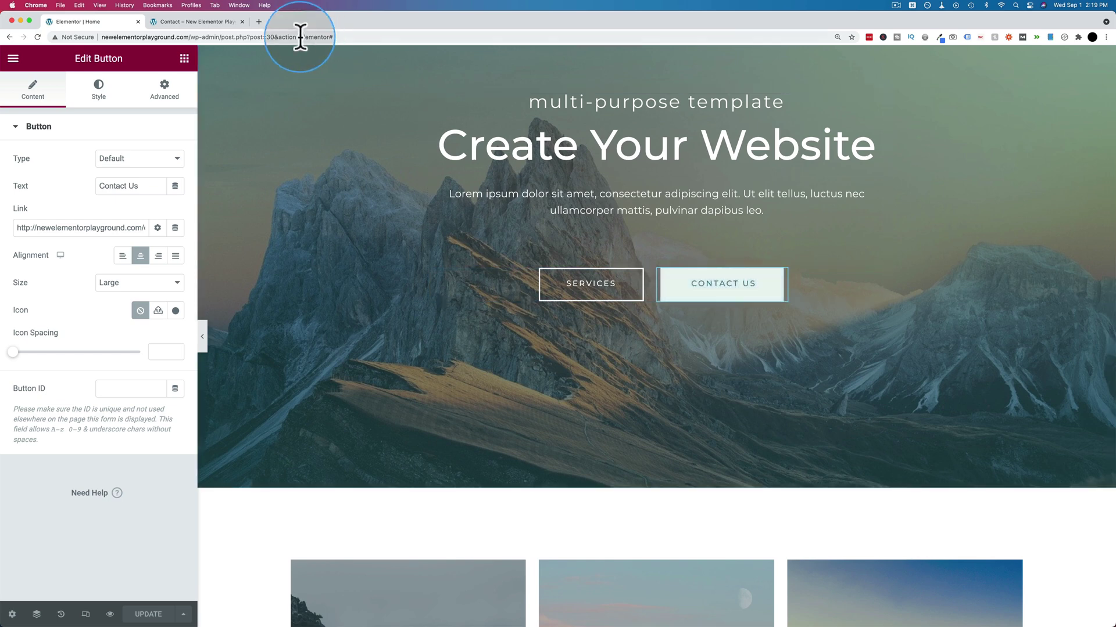
left_click(204, 22)
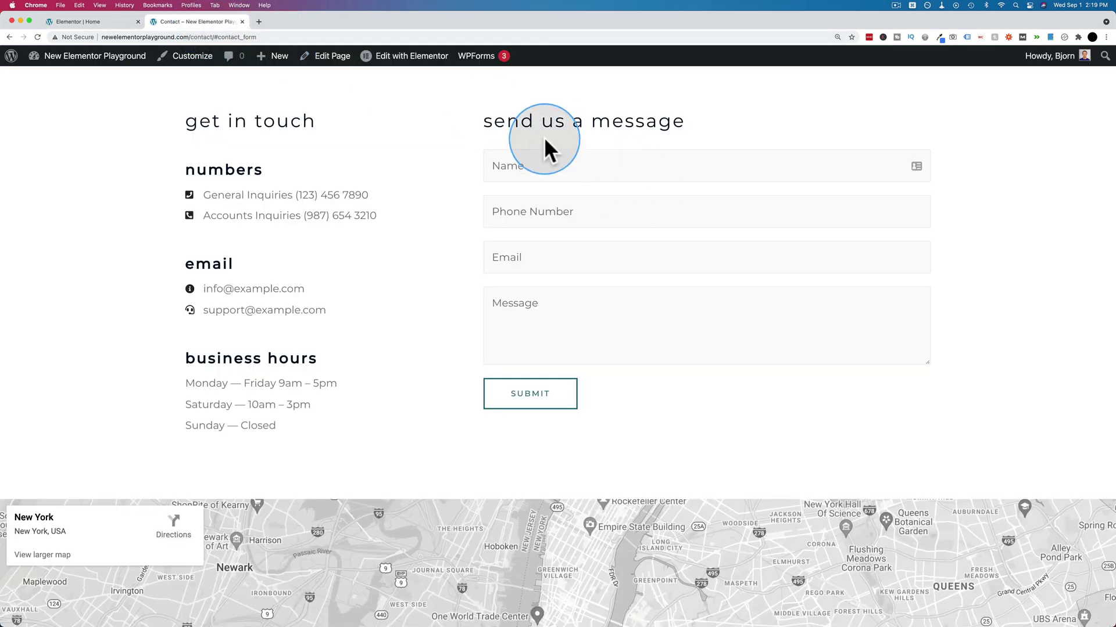